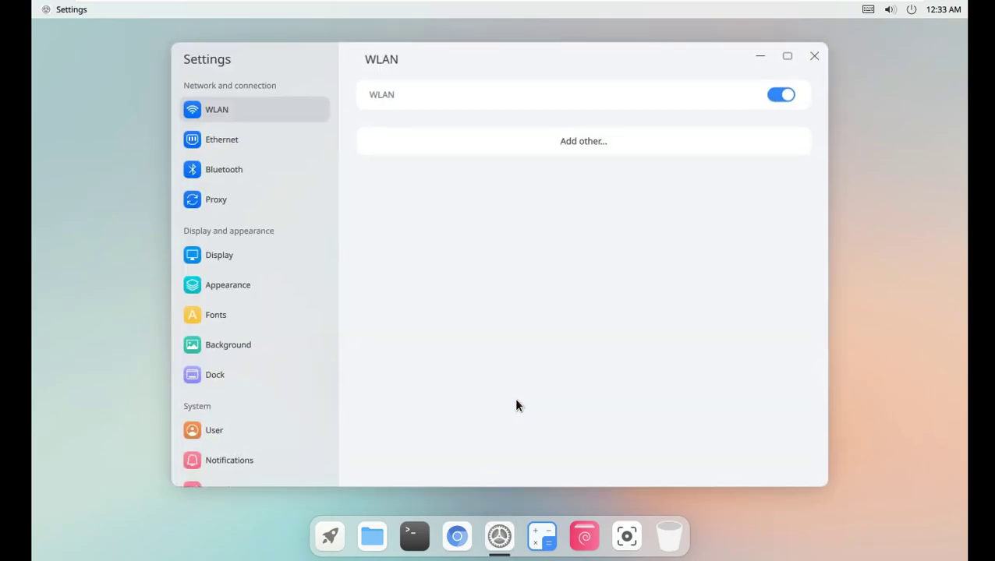
Maximize the Settings window, then set the display resolution to 1360x768 and the scale to 125%
click(786, 56)
scroll(151, 331, down, 2)
scroll(150, 331, down, 2)
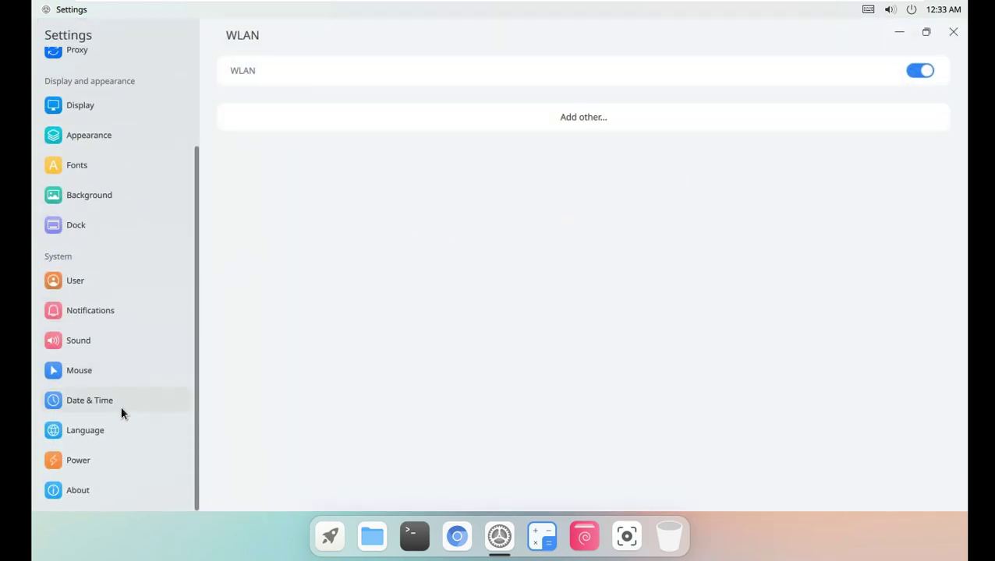
click(129, 103)
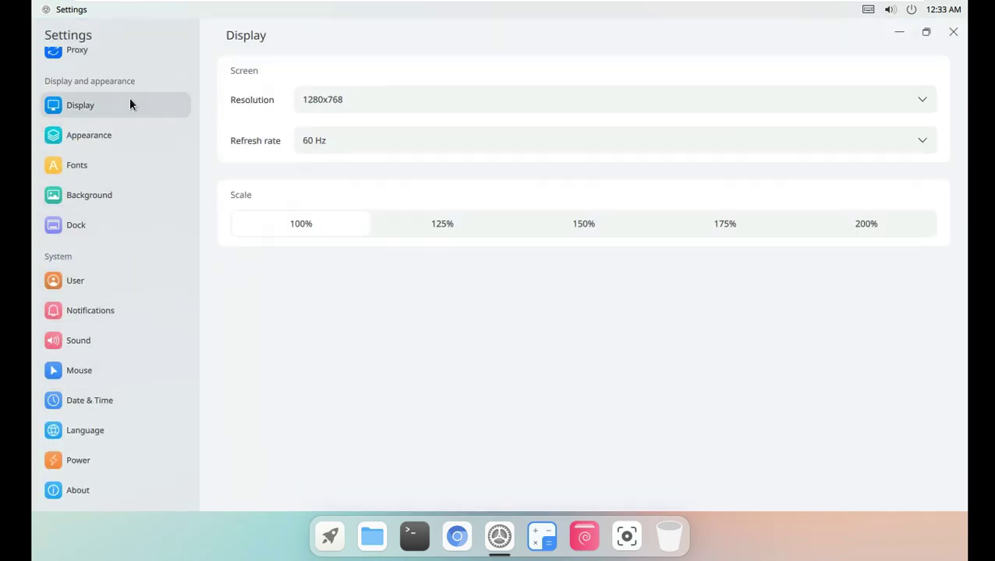
click(371, 107)
click(356, 293)
click(413, 317)
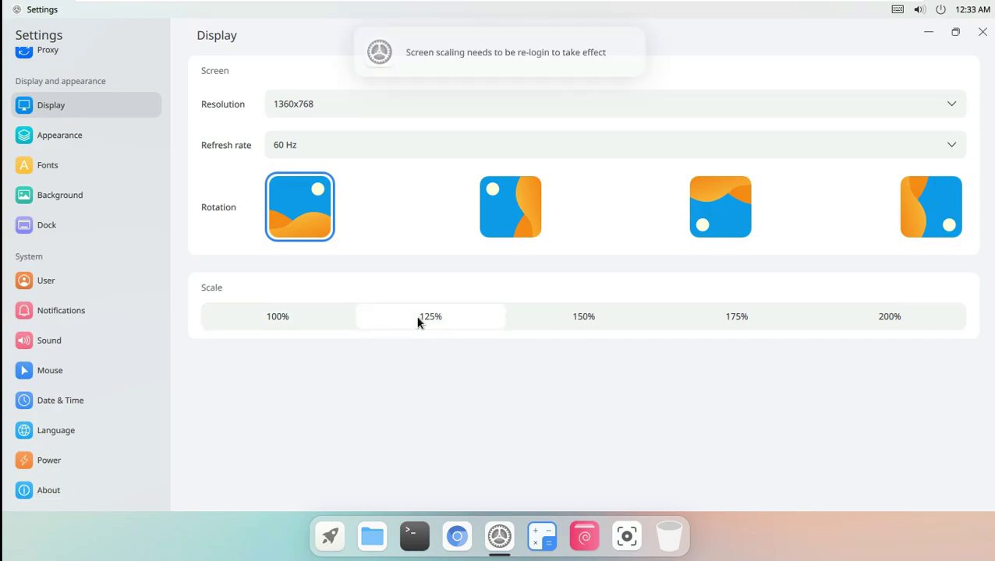
Close Settings, log out of the session and log back in with the account password
click(984, 32)
click(940, 11)
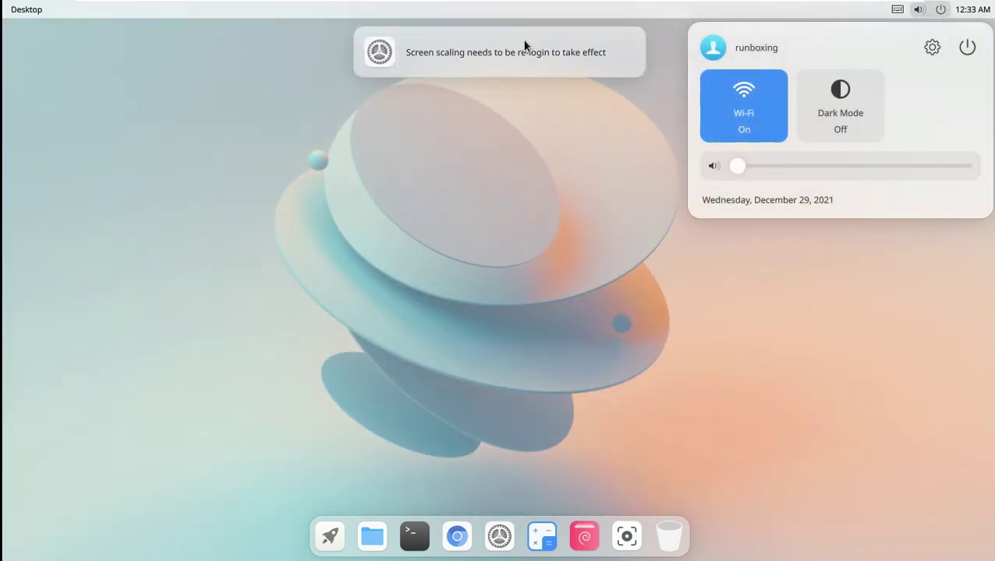
click(966, 47)
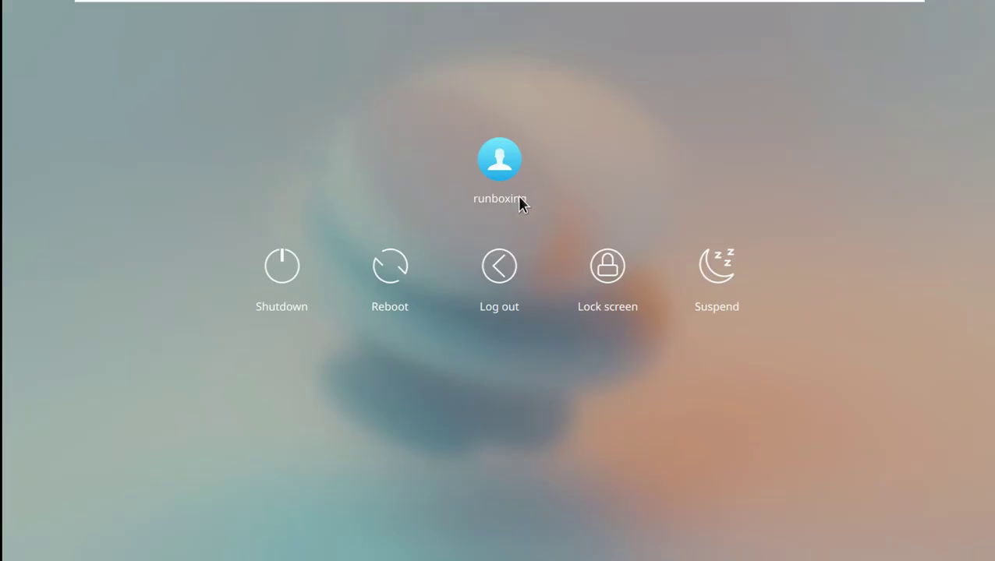
click(491, 269)
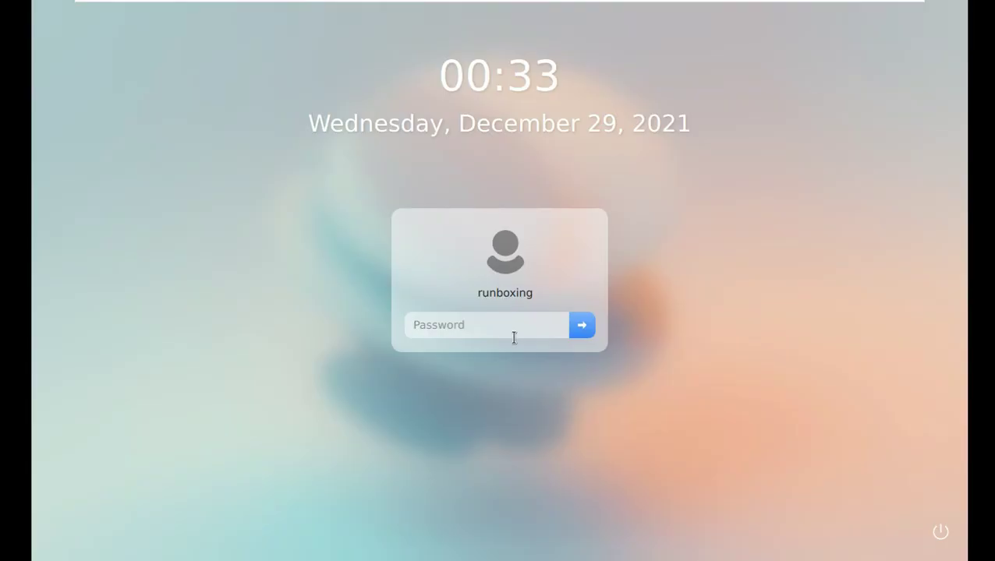
text(•••••)
key(Return)
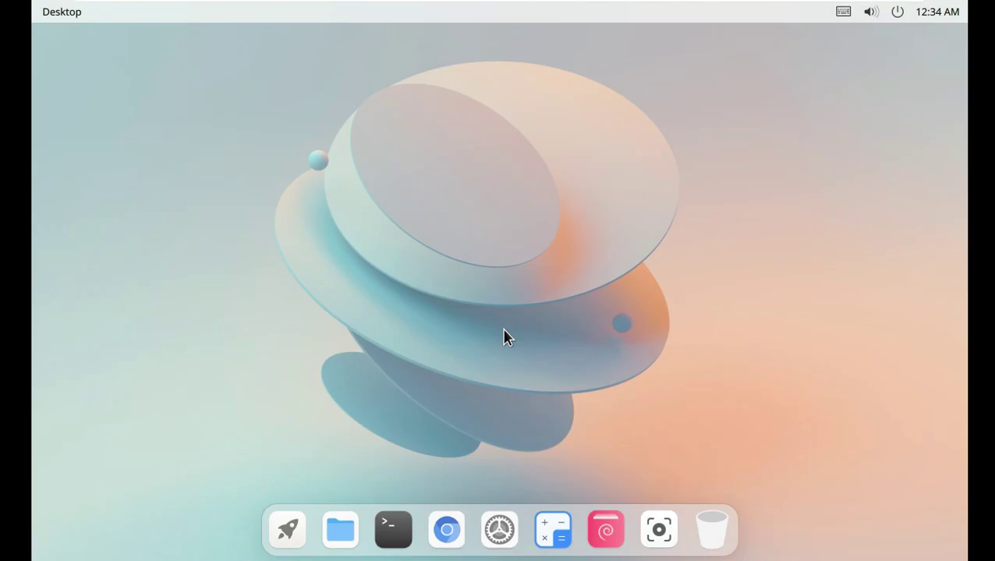
Reopen Settings and set the display resolution to 1360x768 again
click(505, 522)
click(201, 288)
click(449, 139)
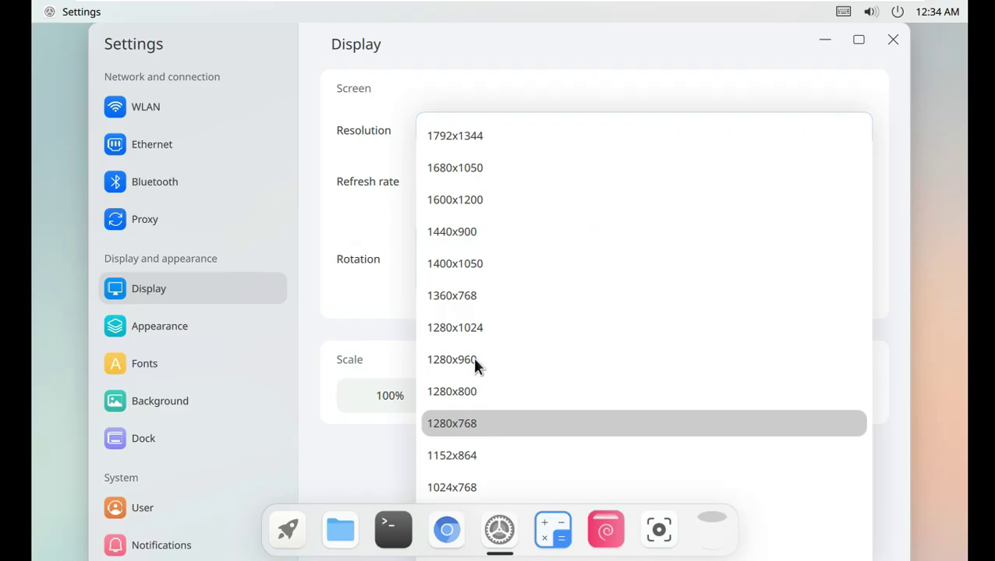
click(467, 296)
Examine the system version and hardware details on the About page in a maximized window
scroll(244, 421, down, 5)
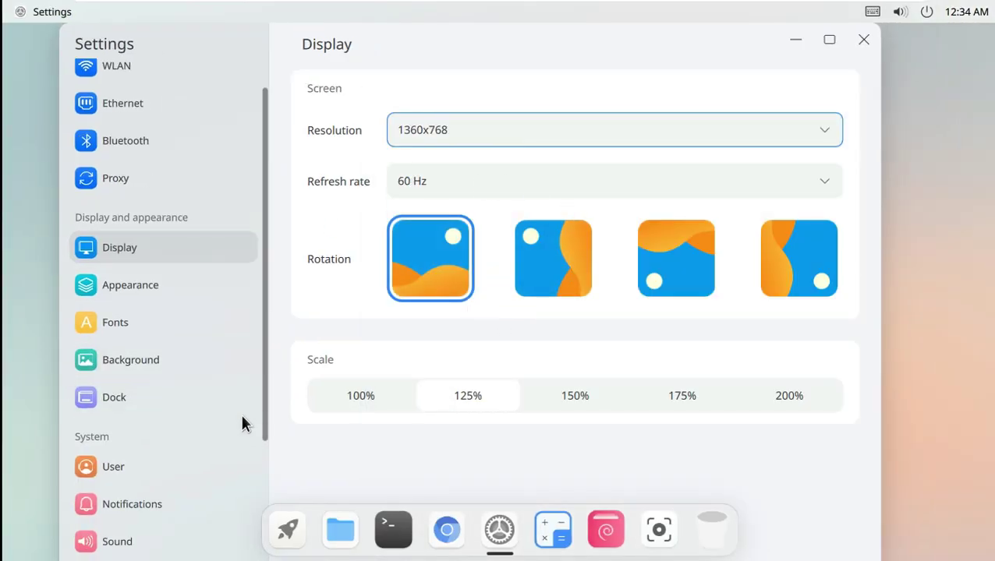
click(189, 540)
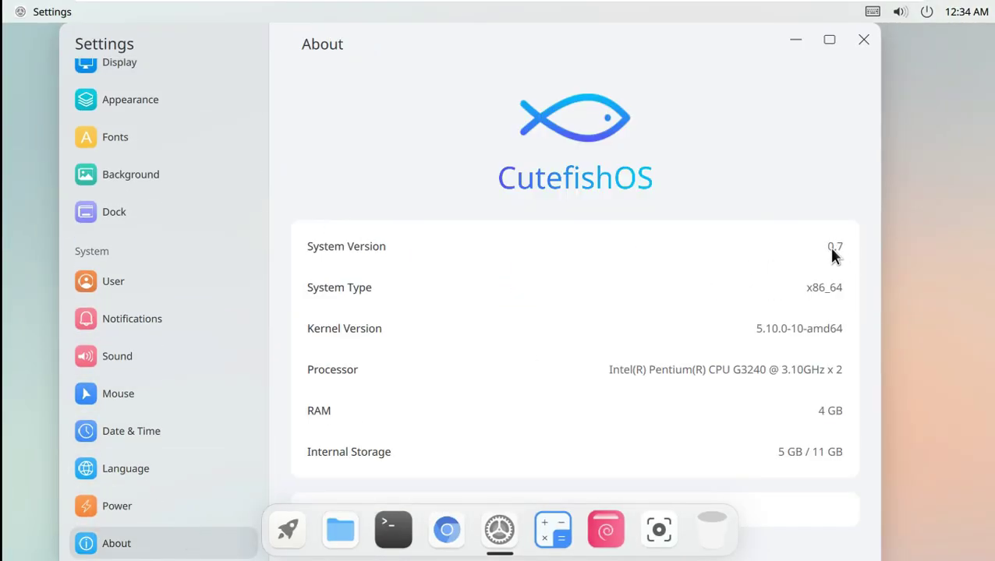
click(828, 41)
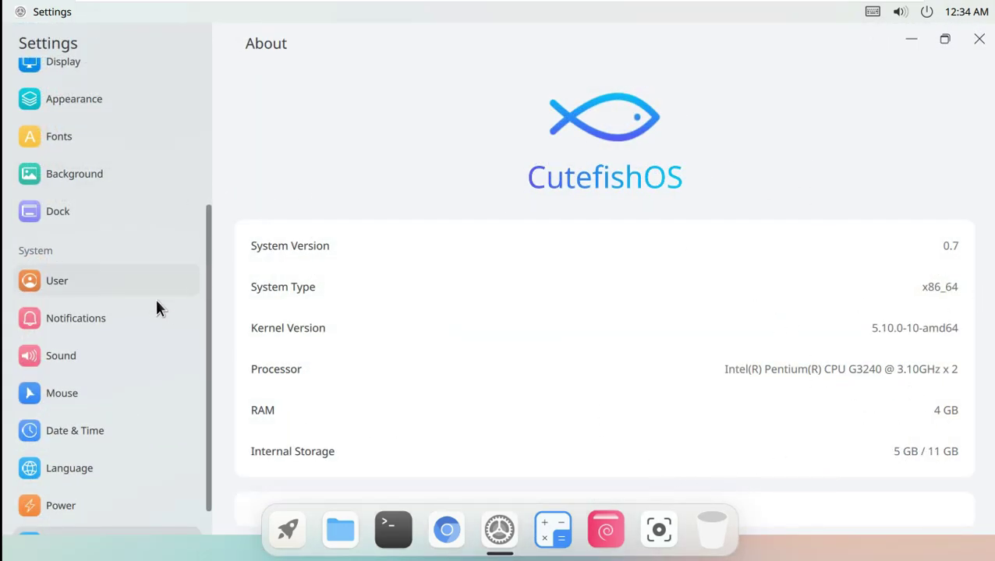
Set the power mode to Performance, screen turn-off to Never, and disable locking after the screen is turned off
scroll(141, 324, down, 1)
click(75, 467)
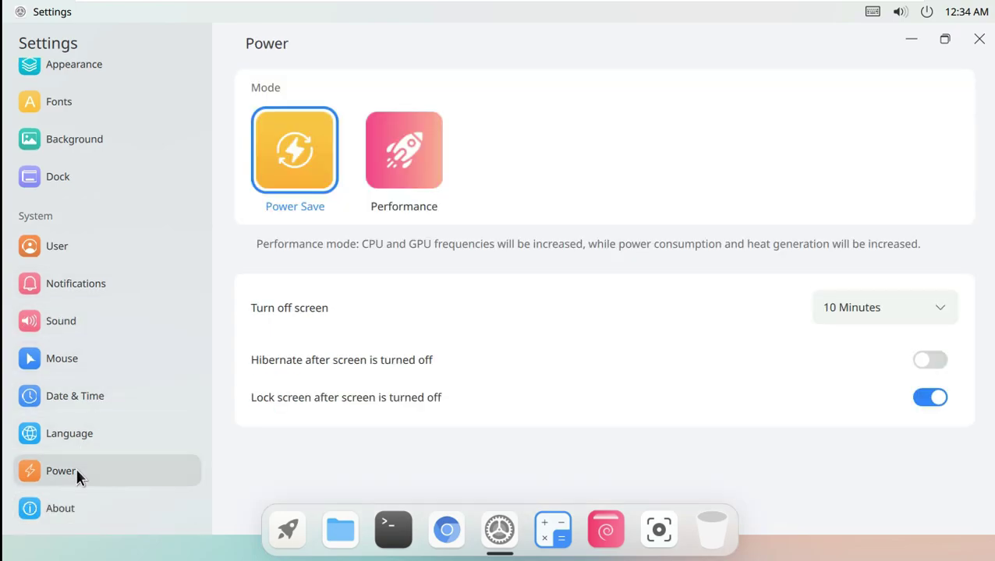
click(416, 152)
click(840, 310)
click(859, 463)
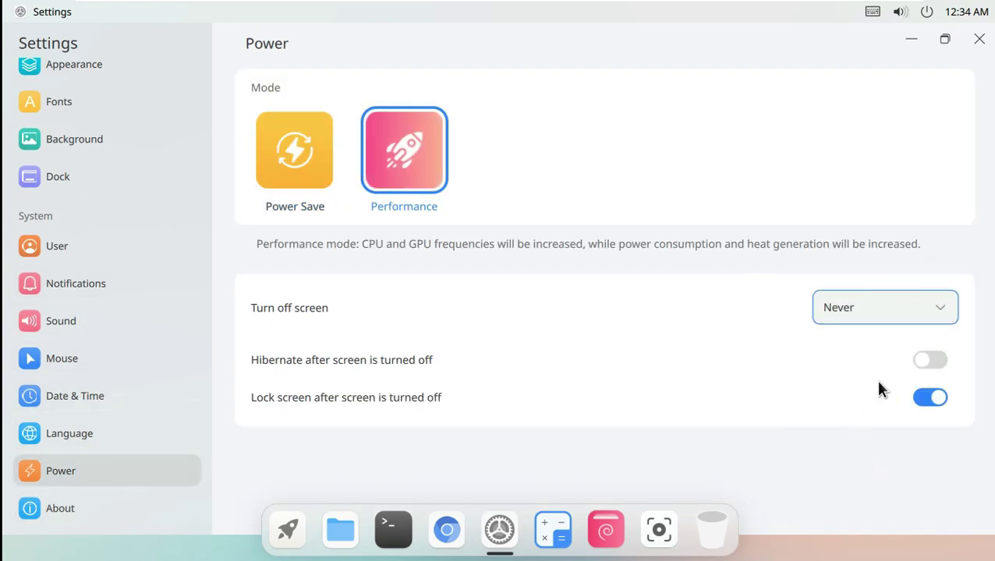
click(918, 400)
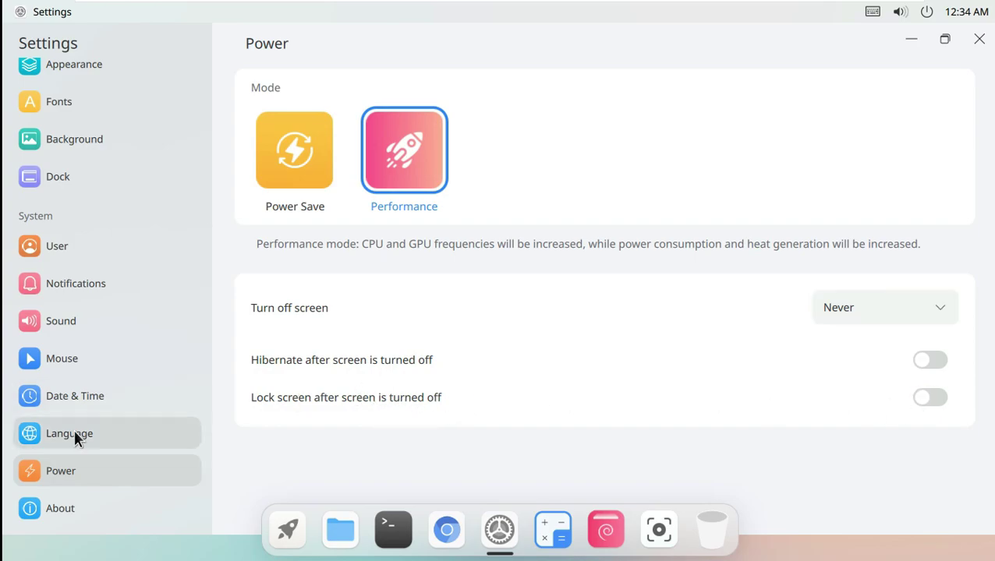
Look through the available system languages and the Date & Time settings
click(74, 439)
scroll(459, 196, down, 12)
scroll(459, 196, down, 5)
click(151, 395)
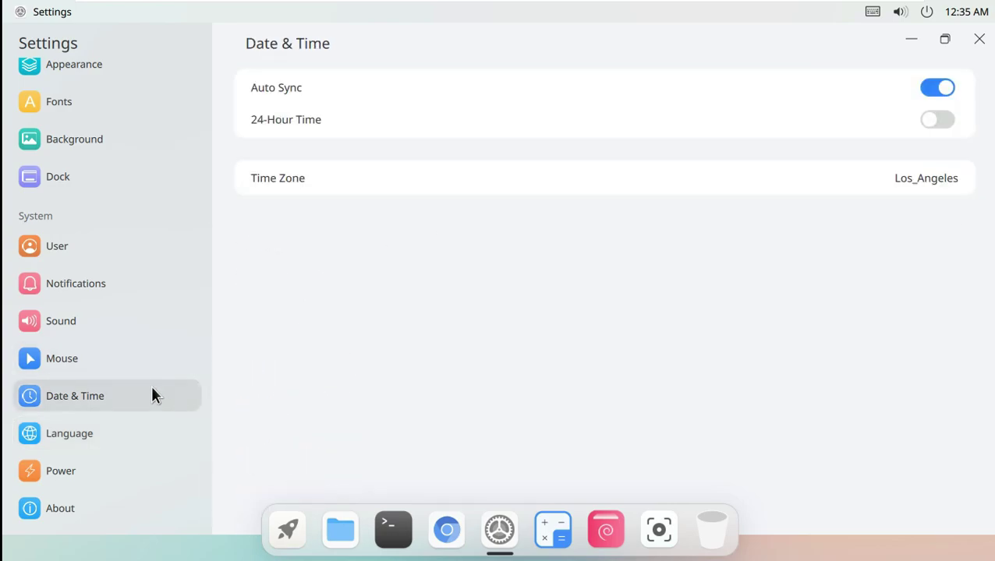
Try the Cutefish-Light pointer theme, choose Cutefish-Dark instead, and enable natural scrolling for the mouse
click(157, 368)
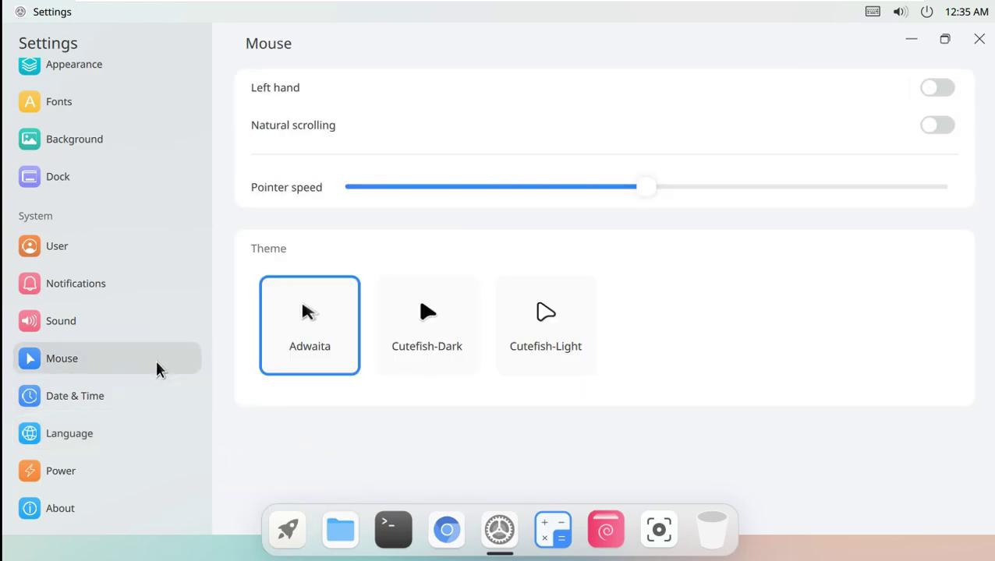
click(538, 337)
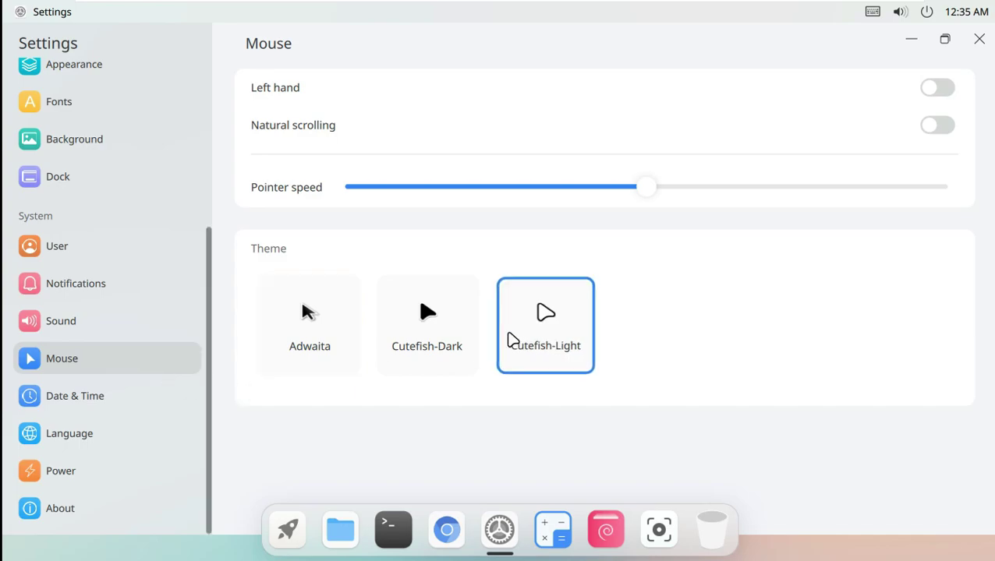
click(449, 334)
click(932, 129)
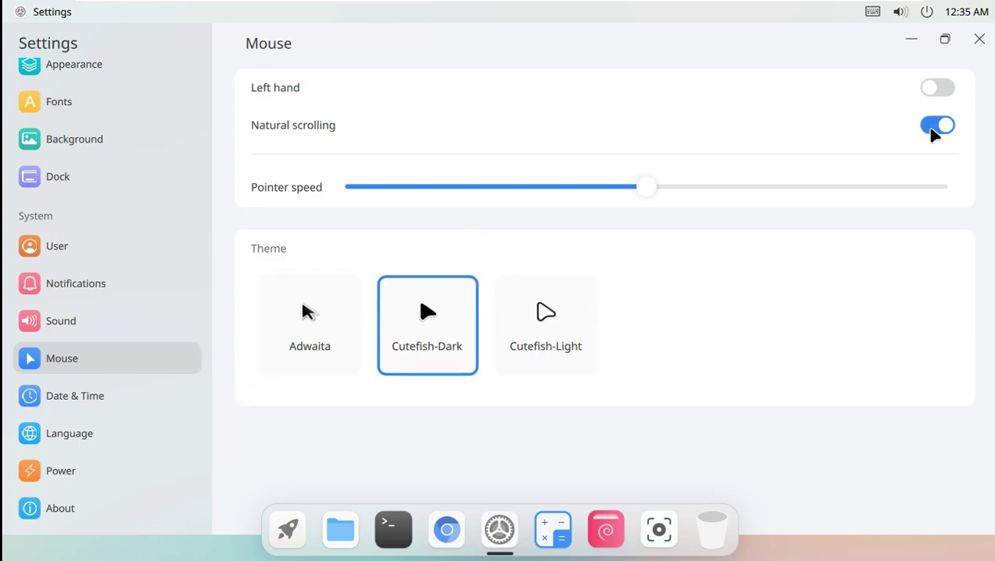
Review the Sound, Notifications and User settings
click(136, 316)
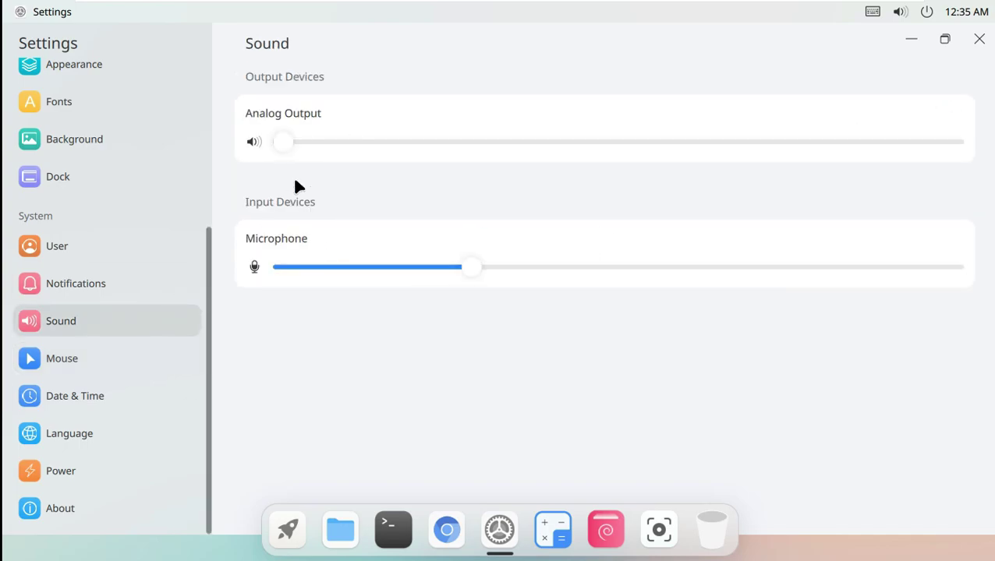
drag(470, 265, 156, 284)
click(153, 286)
click(150, 247)
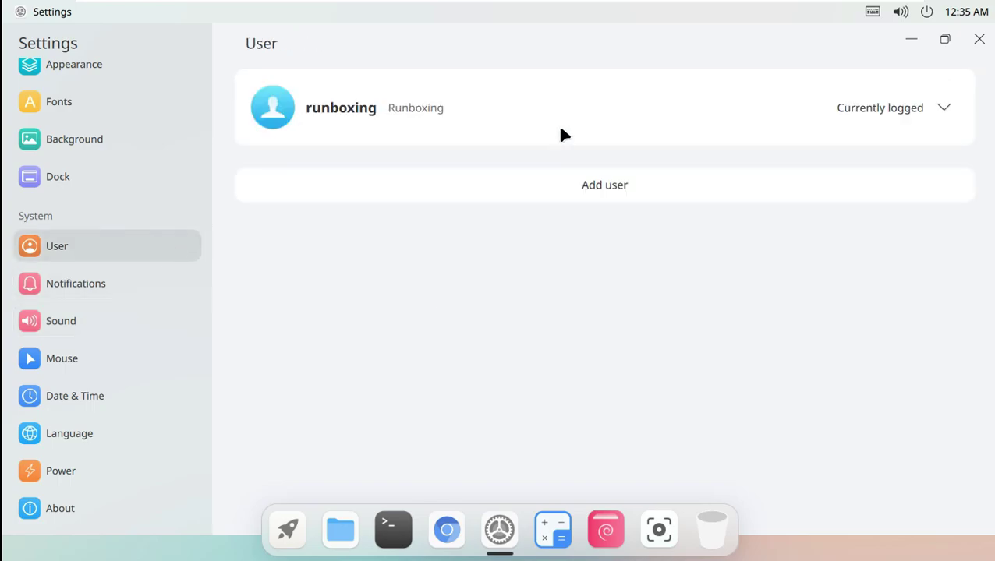
Try the Full dock style and the different dock positions, settling on the Center style with the Left position
click(147, 178)
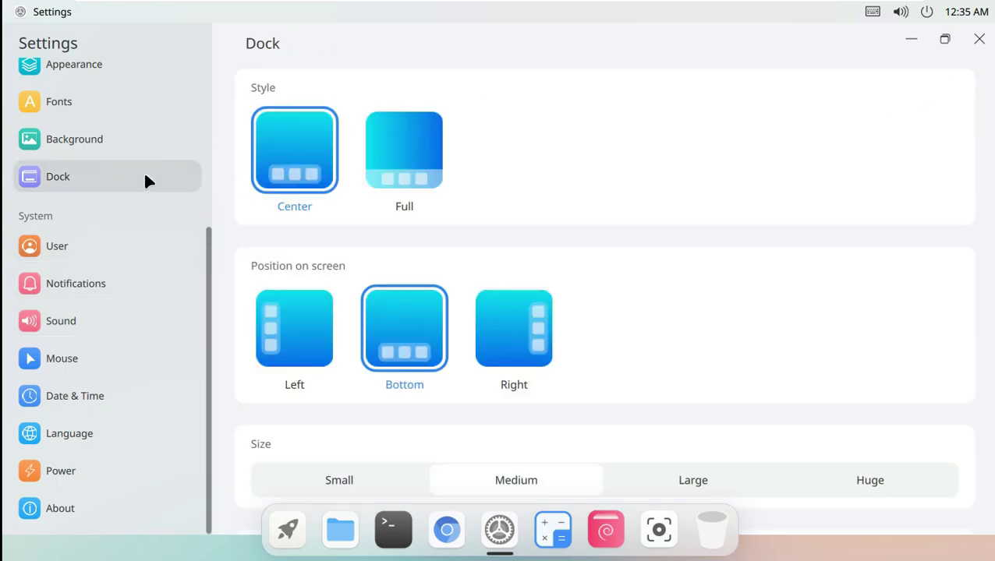
click(405, 163)
click(293, 157)
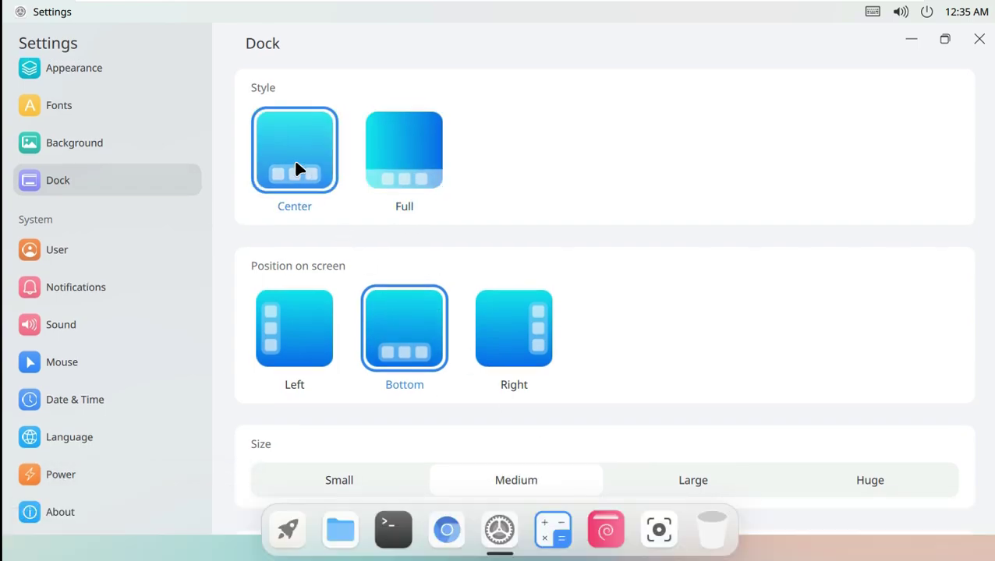
click(314, 330)
click(431, 337)
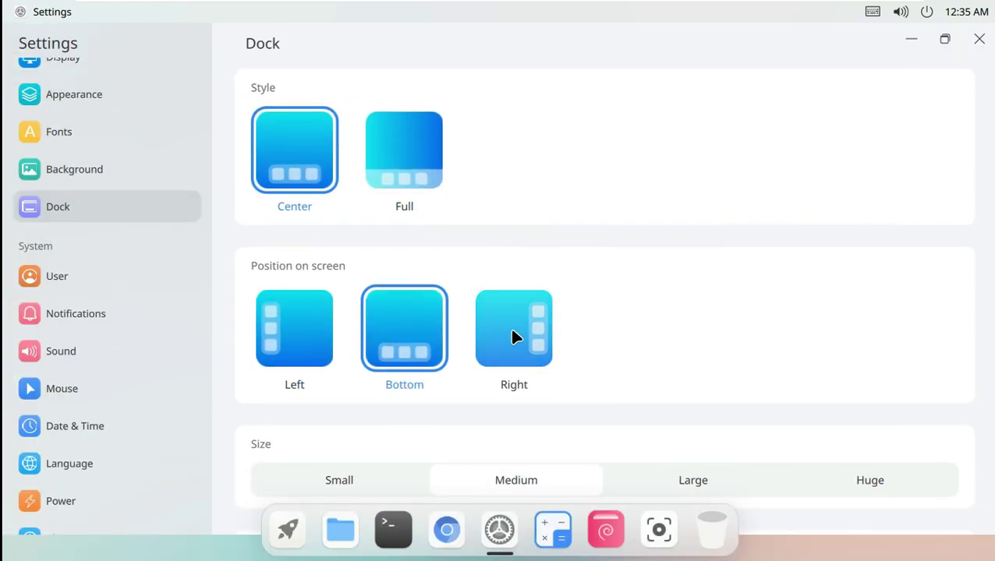
click(513, 337)
click(308, 327)
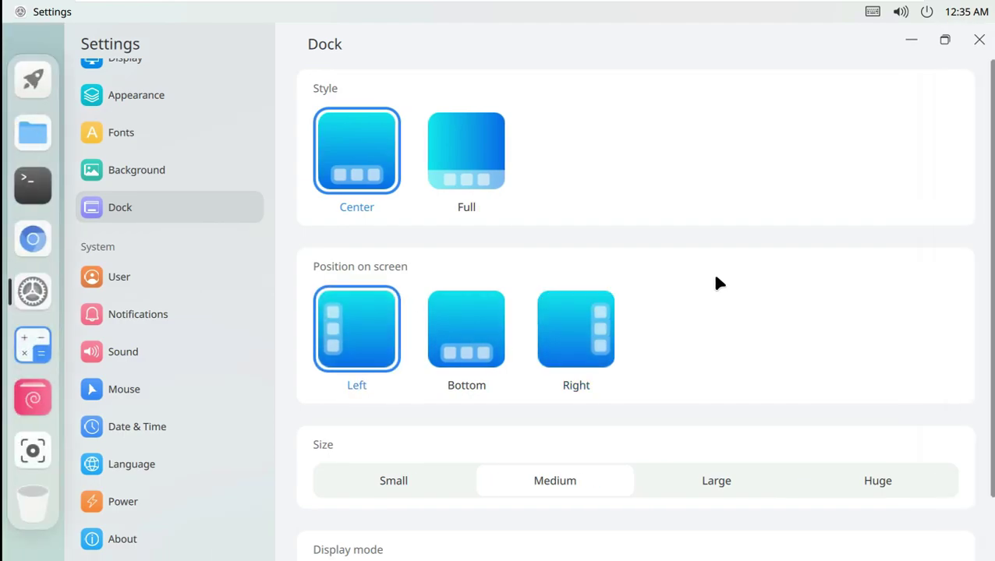
Try the Huge dock size and set the dock size to Small
click(436, 477)
click(877, 479)
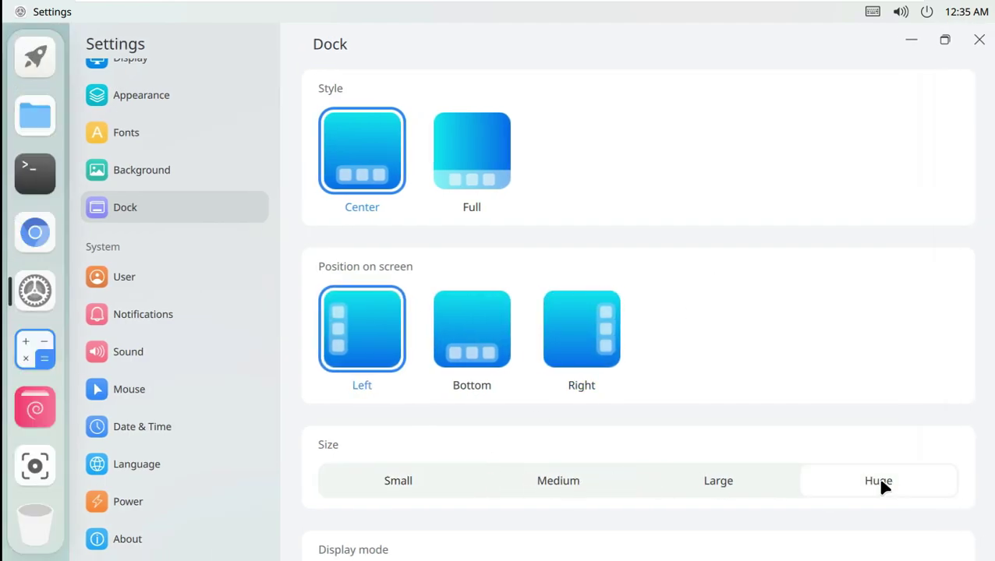
click(437, 479)
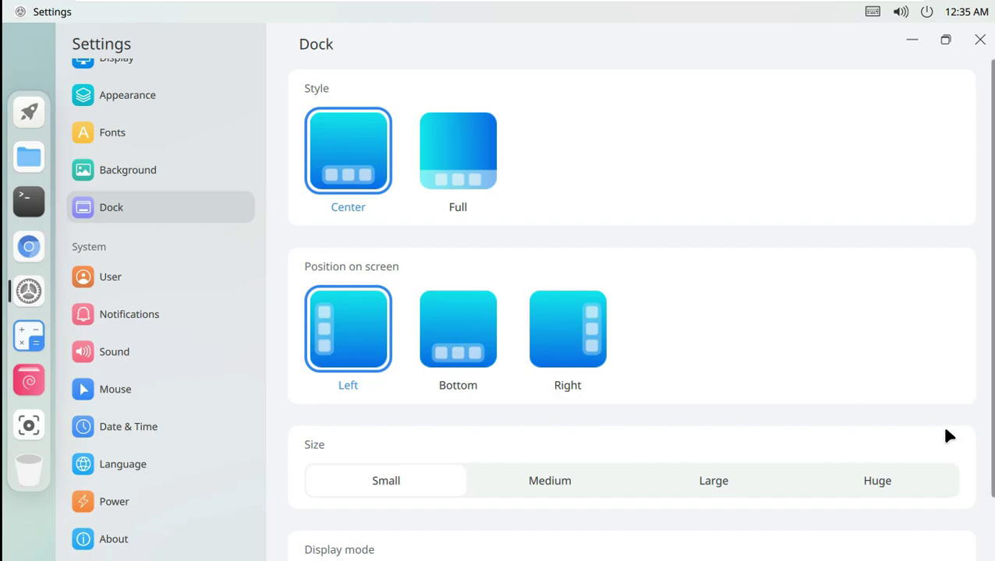
Try the Always hide and Smart hide dock display modes and restore Always show
scroll(942, 434, down, 2)
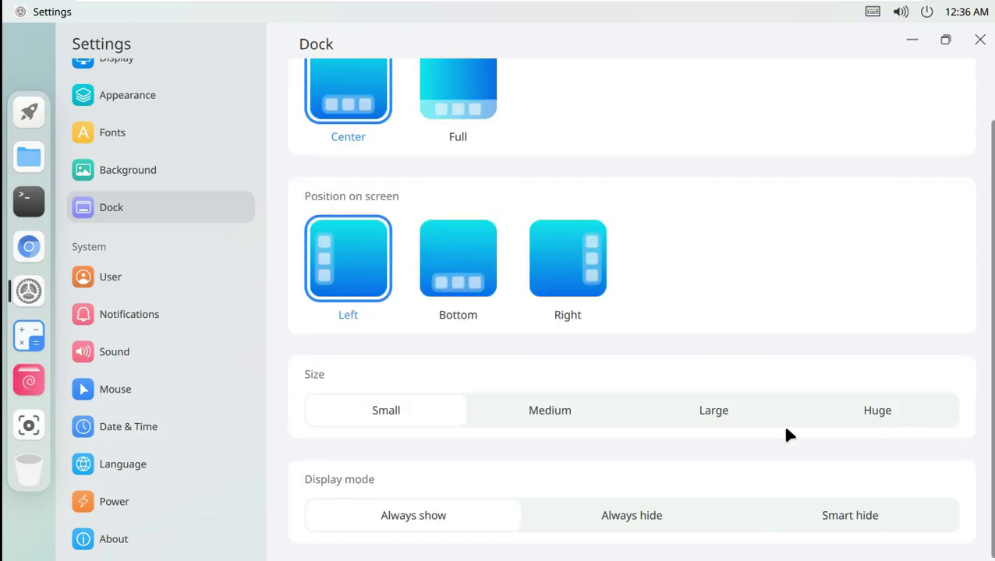
click(601, 515)
click(817, 522)
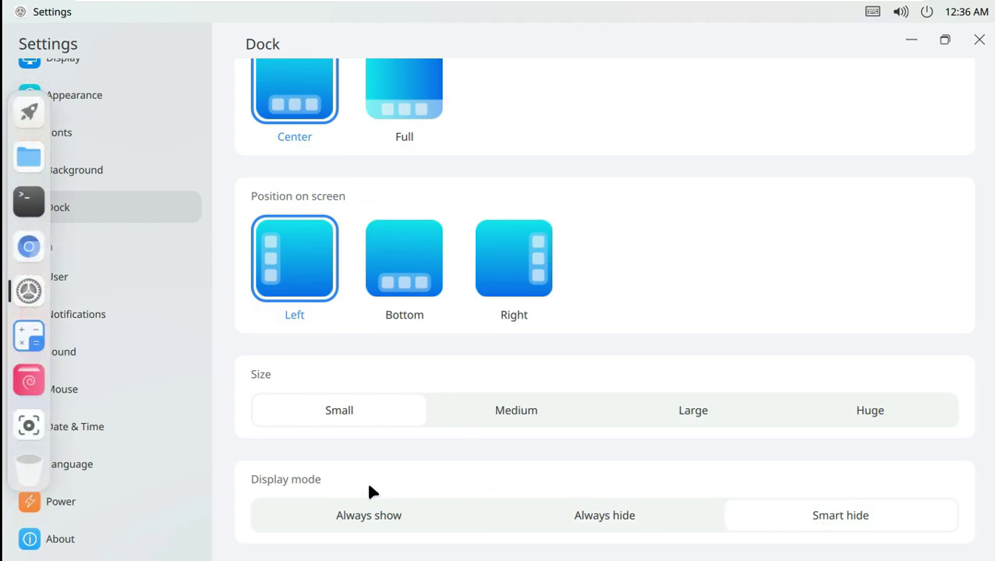
click(429, 510)
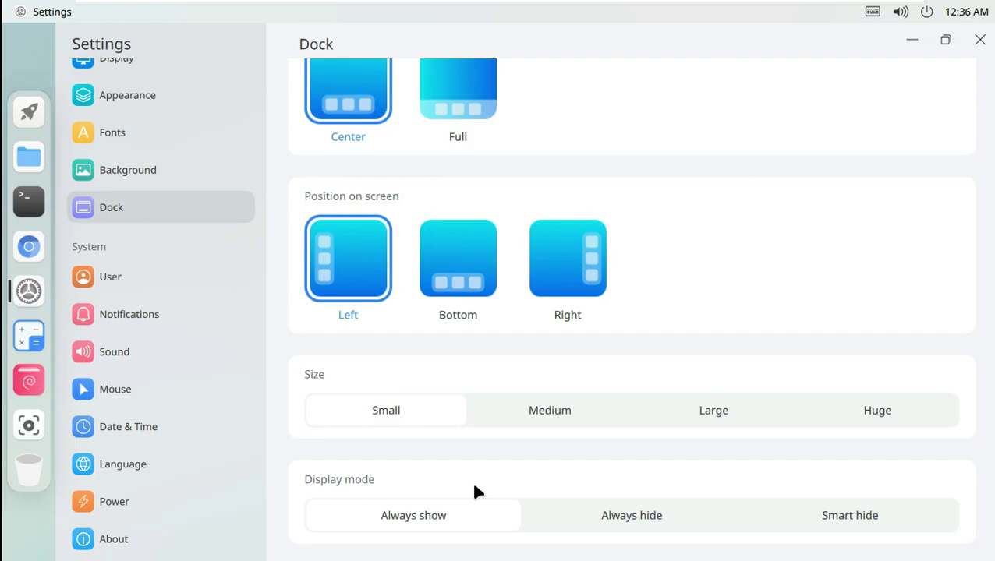
Preview the blue waves and purple-blue gradient wallpapers on the desktop and set the pink stacked-discs picture as background
click(137, 171)
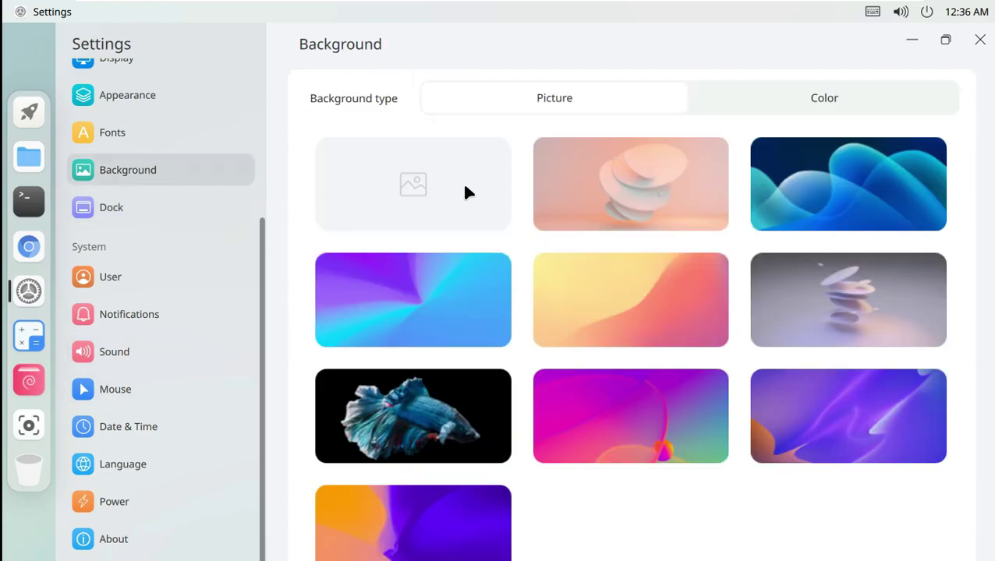
click(784, 204)
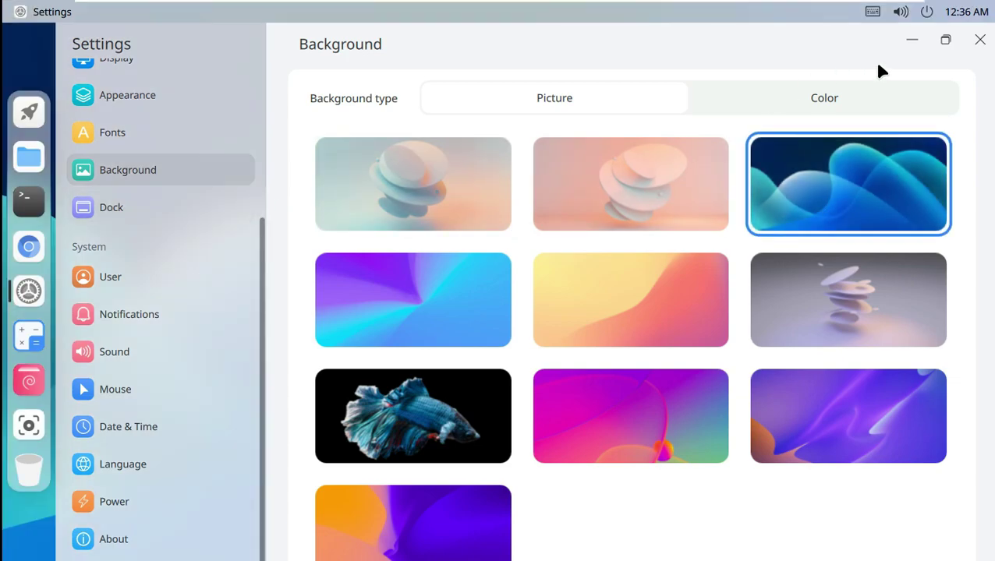
click(910, 40)
click(49, 288)
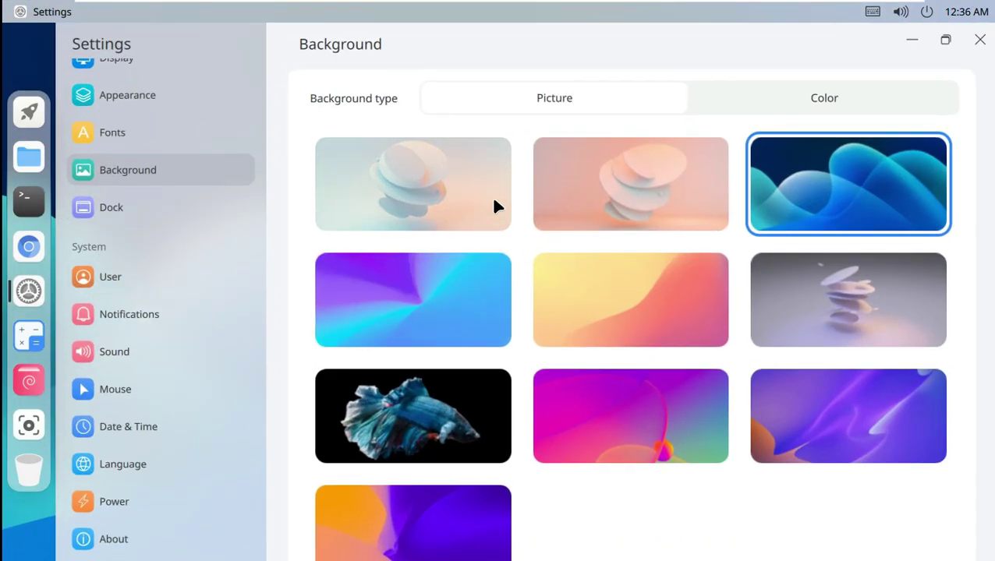
click(435, 333)
click(908, 41)
click(29, 291)
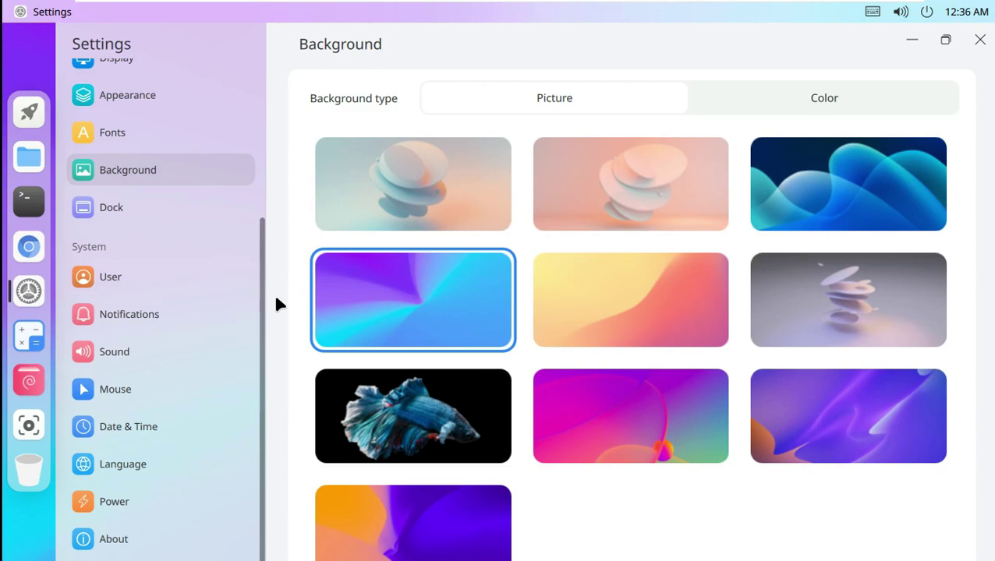
click(573, 175)
Check the font settings and switch the appearance theme to Dark
click(215, 134)
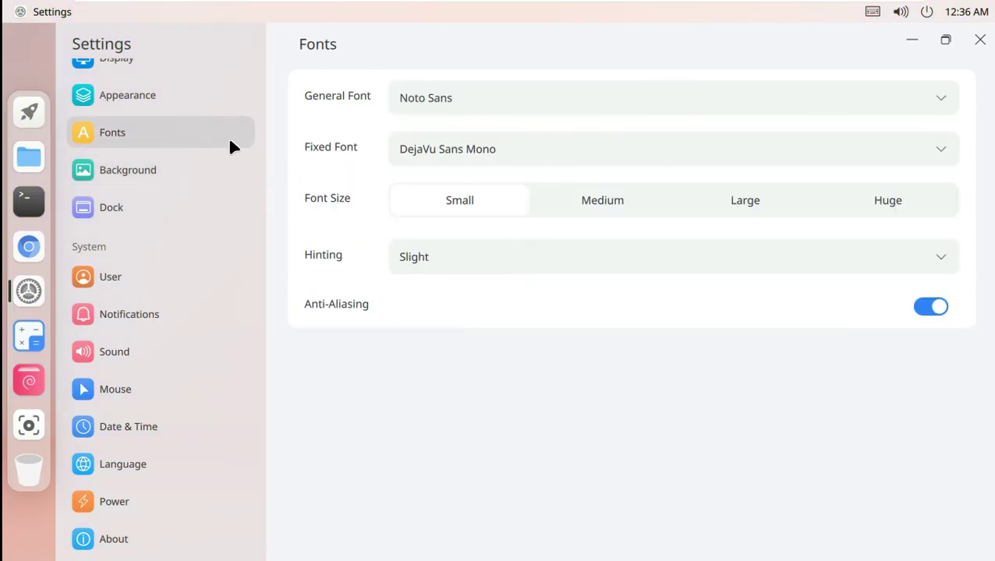
click(172, 95)
click(479, 159)
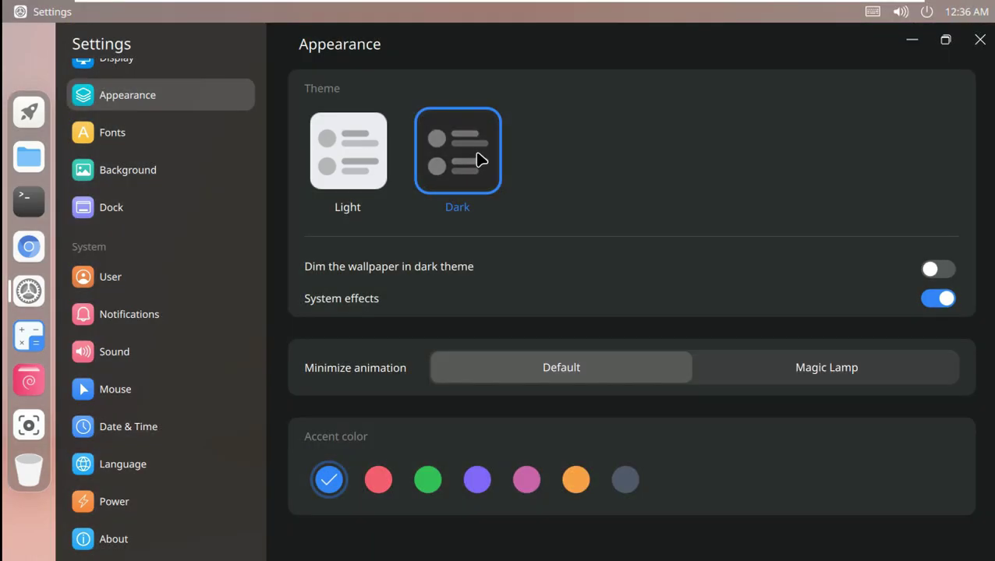
Switch the theme to Light, try the dark grey accent color and settle on the purple accent
click(320, 156)
click(477, 481)
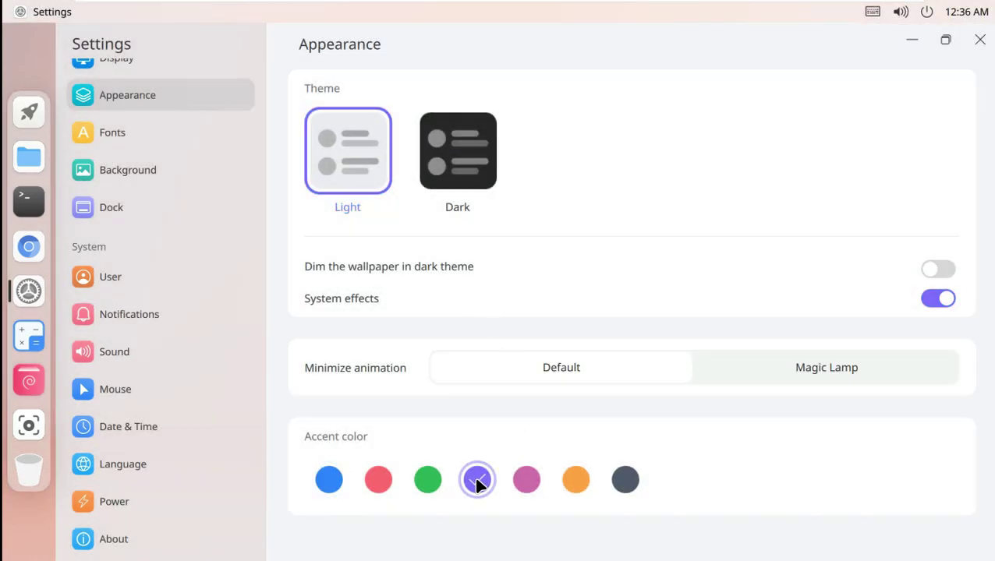
click(910, 36)
click(29, 290)
click(625, 479)
click(477, 479)
Try the Magic Lamp minimize animation by minimizing the Settings window
click(848, 372)
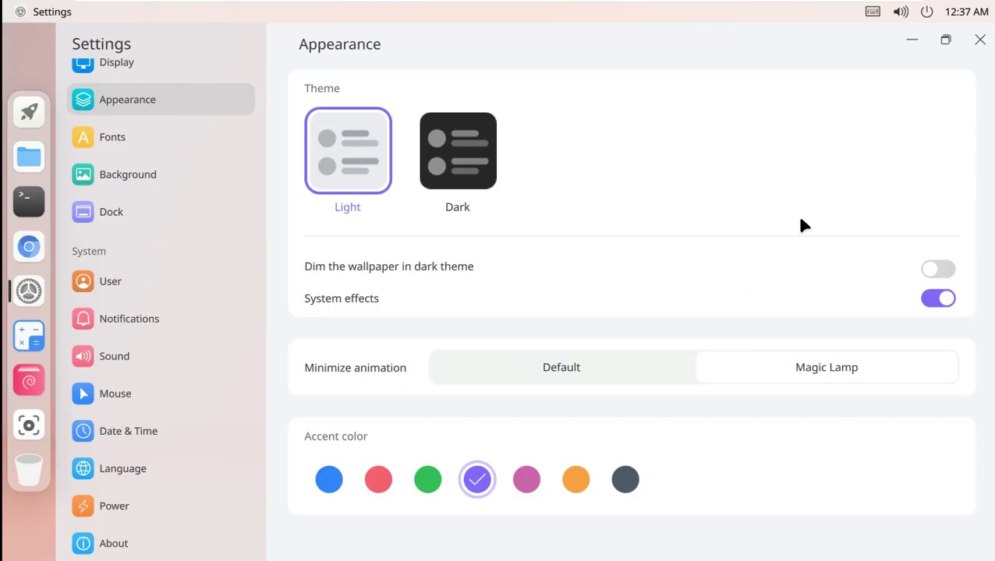
click(910, 41)
click(16, 348)
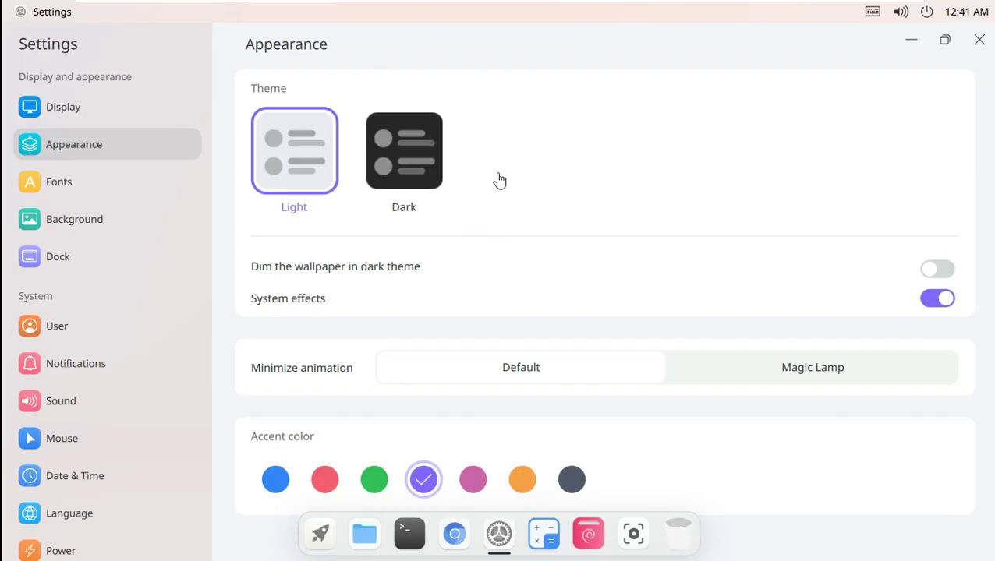
Change the accent color to orange
click(500, 180)
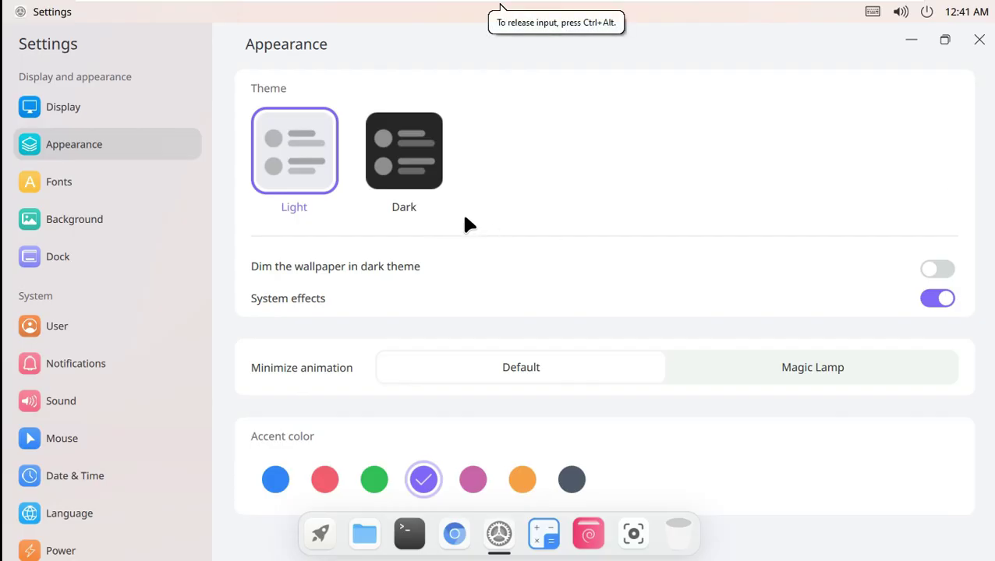
click(522, 479)
Look through the WLAN, Ethernet, Bluetooth and Proxy settings, and close Settings
scroll(113, 227, down, 1)
scroll(112, 216, up, 4)
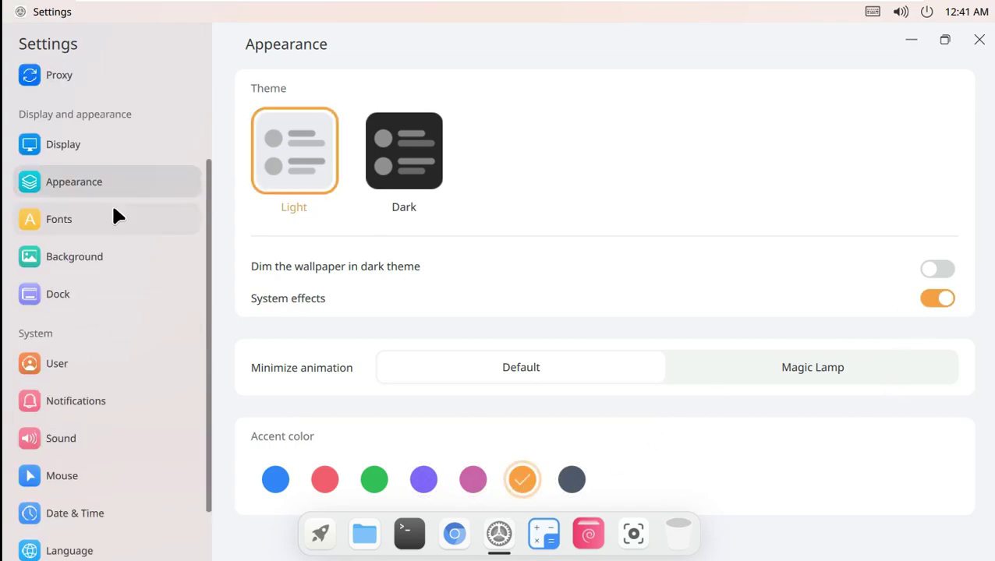
scroll(118, 111, down, 4)
scroll(119, 112, up, 4)
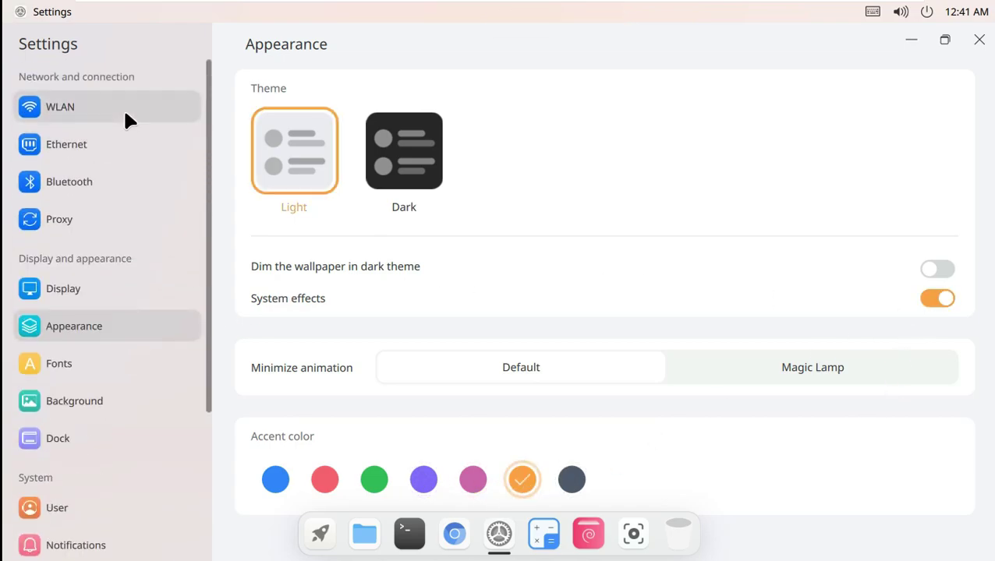
click(123, 107)
click(121, 143)
click(125, 181)
click(124, 221)
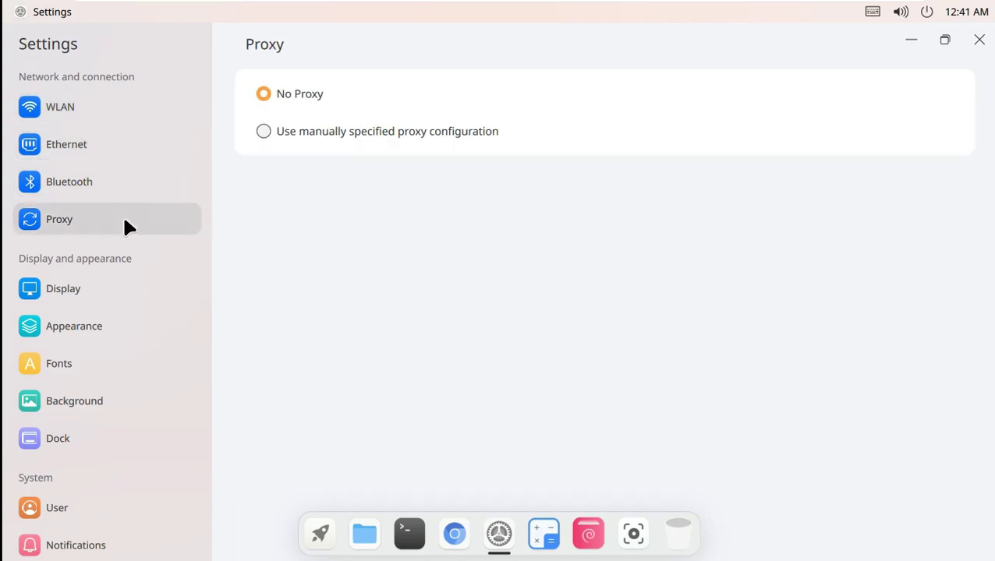
click(976, 41)
Examine the control center's Wi-Fi, Dark Mode and volume controls from the desktop, and close it
click(968, 14)
click(965, 57)
click(937, 11)
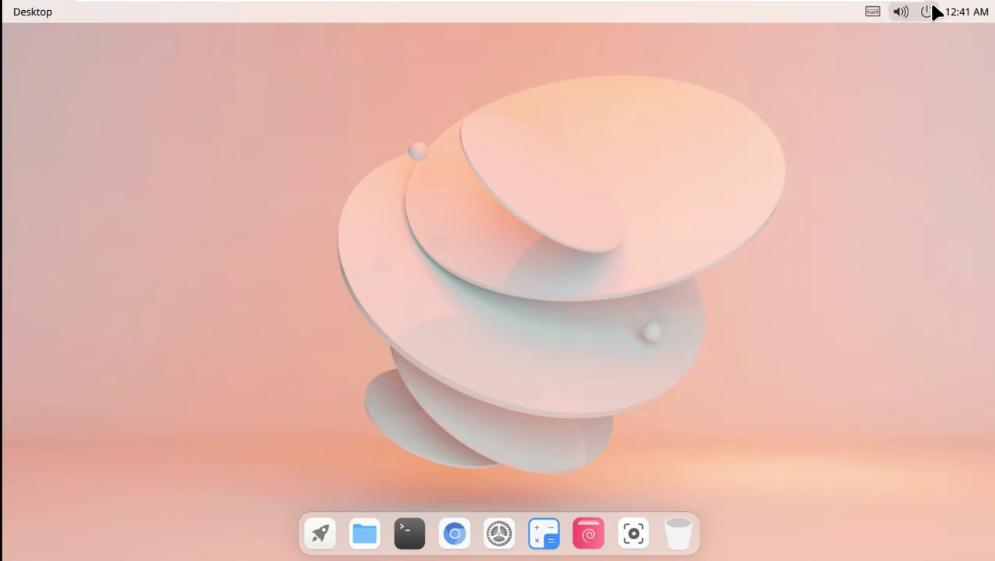
click(931, 11)
click(806, 148)
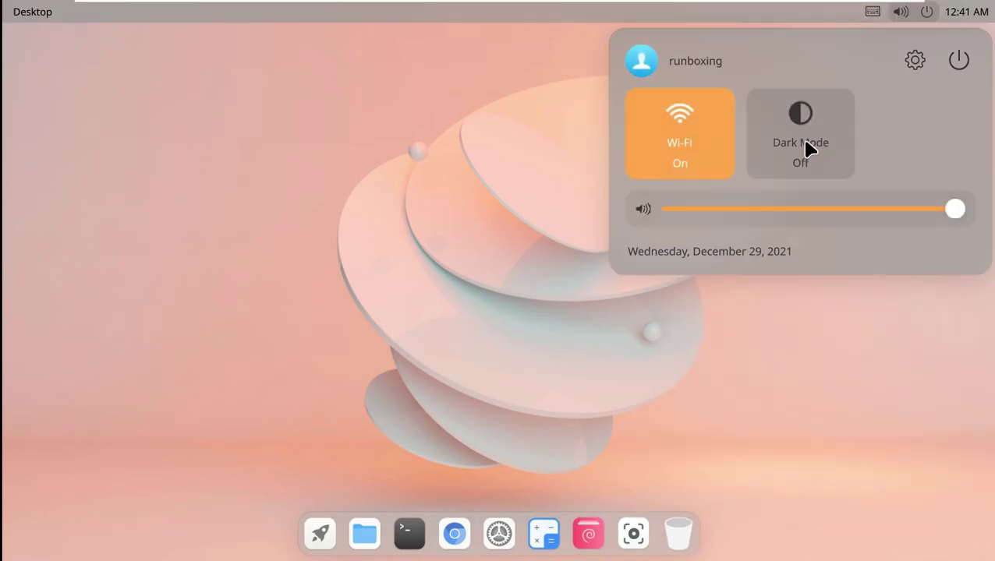
click(811, 389)
View the desktop folder's properties and close them
right_click(661, 178)
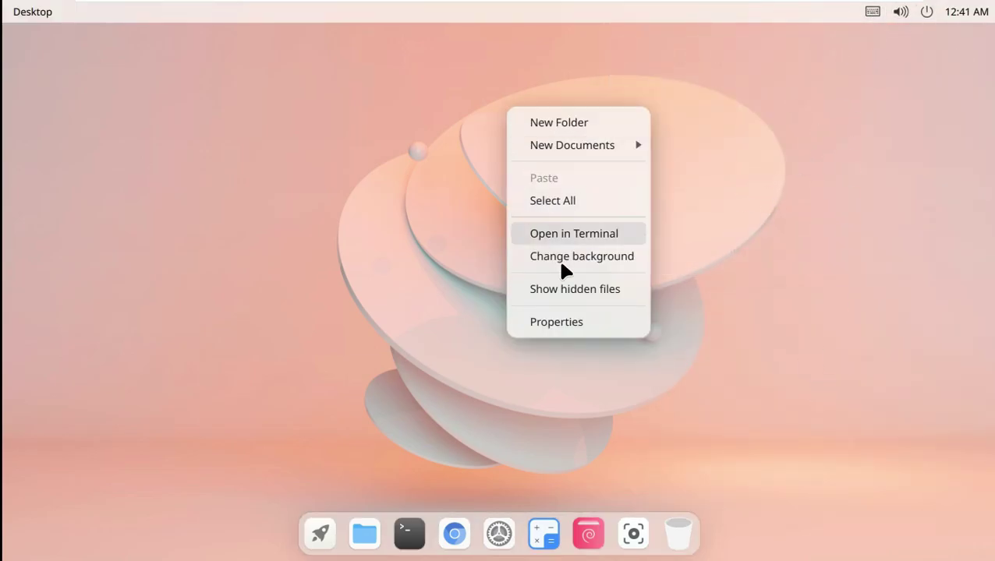
click(546, 321)
click(681, 160)
Open a terminal in the Desktop folder, run neofetch and maximize the window
right_click(412, 122)
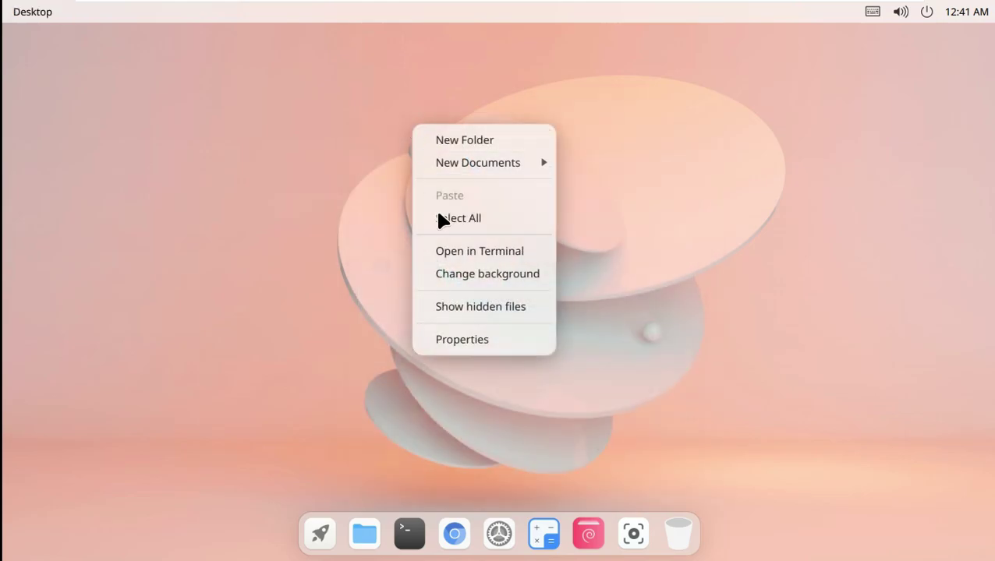
click(487, 242)
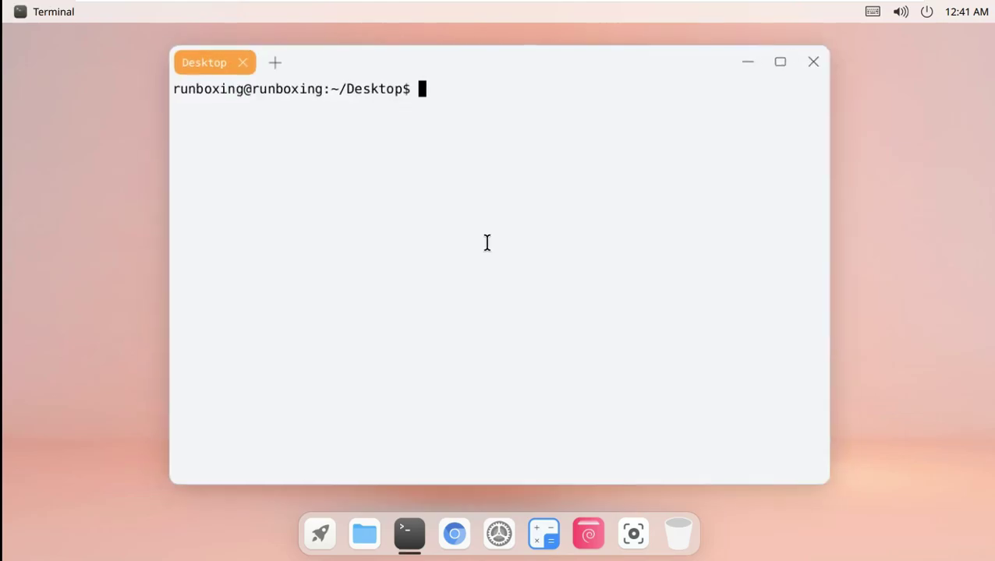
text(neofetc)
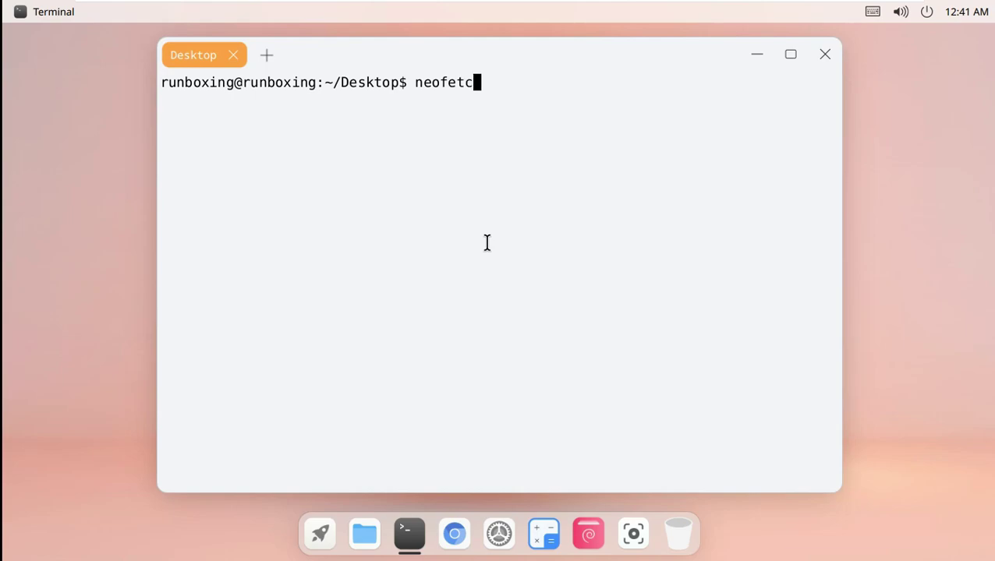
text(h)
key(Return)
click(791, 54)
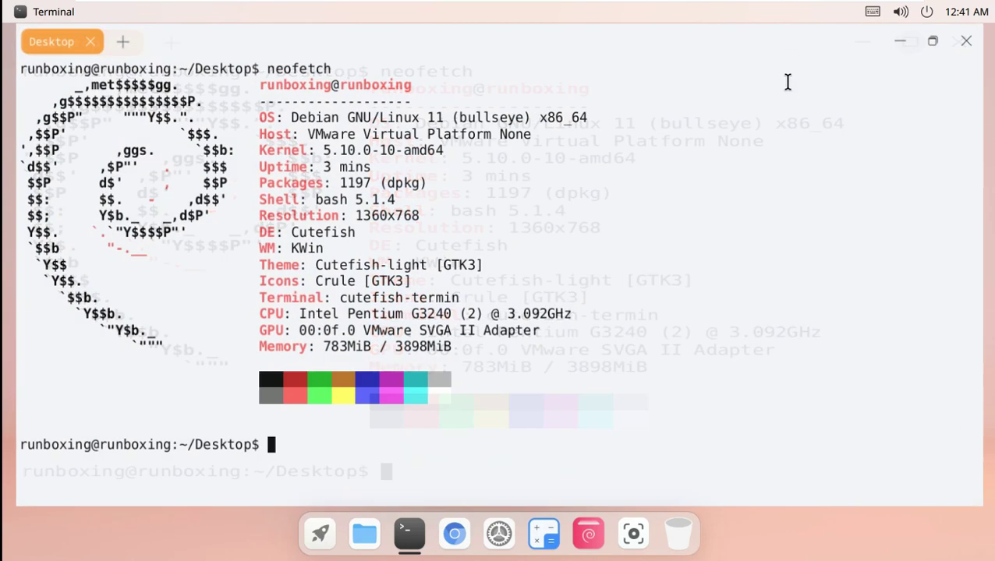
Examine the terminal, OS, desktop environment, kernel and host lines in the neofetch output, and close the terminal
drag(474, 298, 211, 298)
drag(598, 116, 251, 117)
drag(383, 232, 251, 233)
click(563, 236)
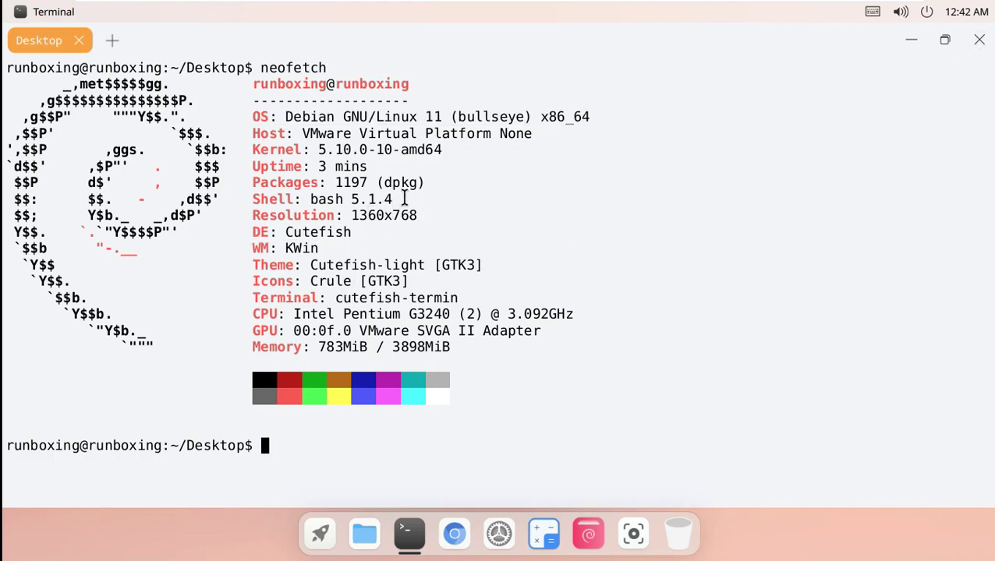
drag(442, 149, 227, 149)
drag(482, 83, 251, 84)
click(979, 39)
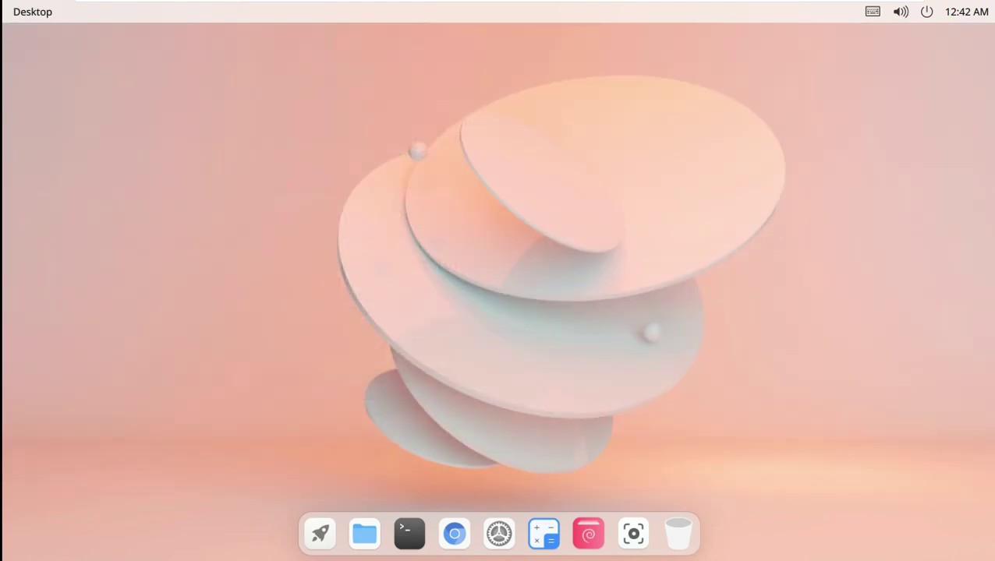
Launch File Manager from the app launcher, maximize it and browse the CutefishOS drive
click(320, 533)
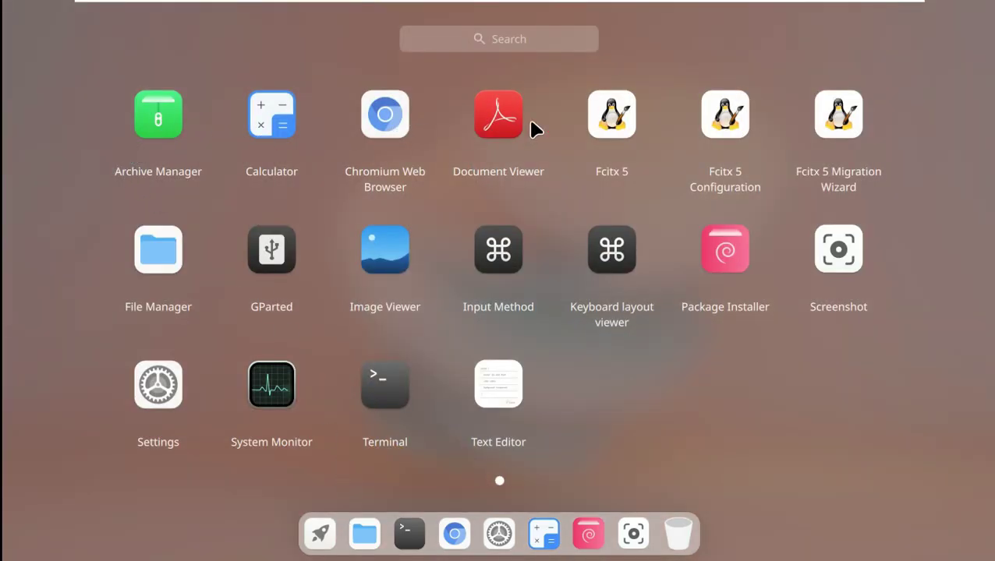
click(148, 248)
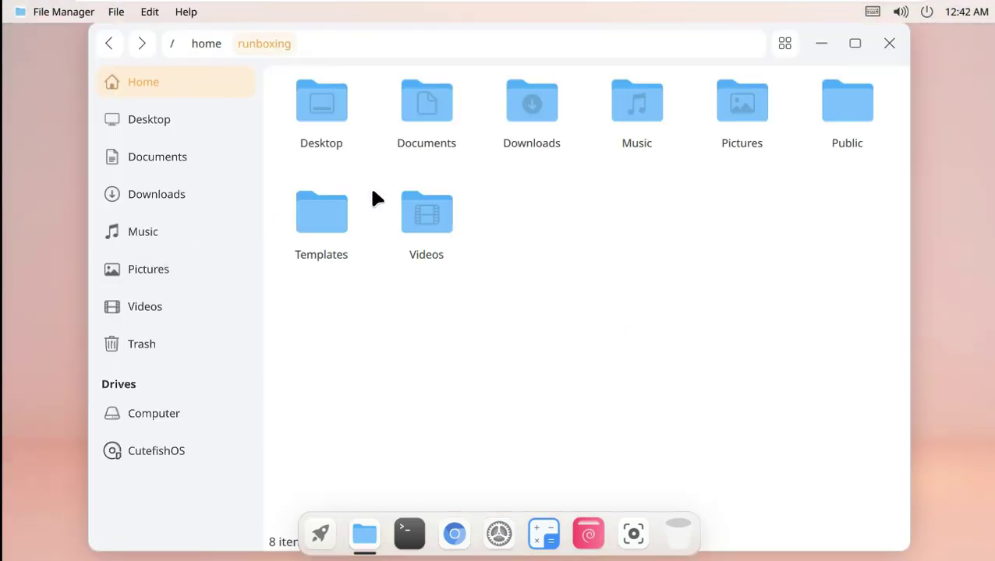
click(854, 43)
click(134, 449)
right_click(136, 452)
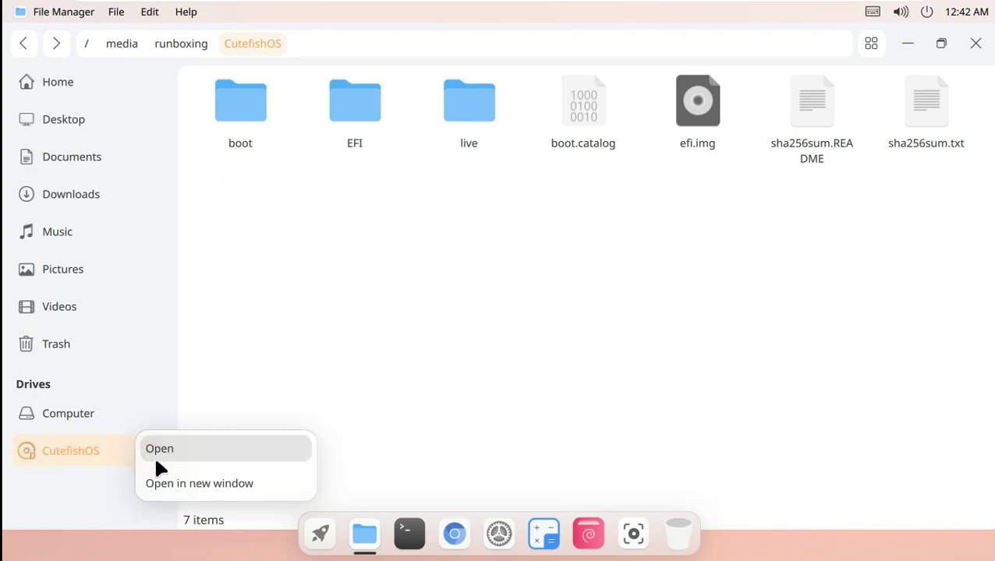
click(437, 340)
Check File Manager's Help, Edit and File commands, and view the current folder's properties
click(185, 12)
click(212, 44)
click(619, 186)
click(149, 12)
click(115, 12)
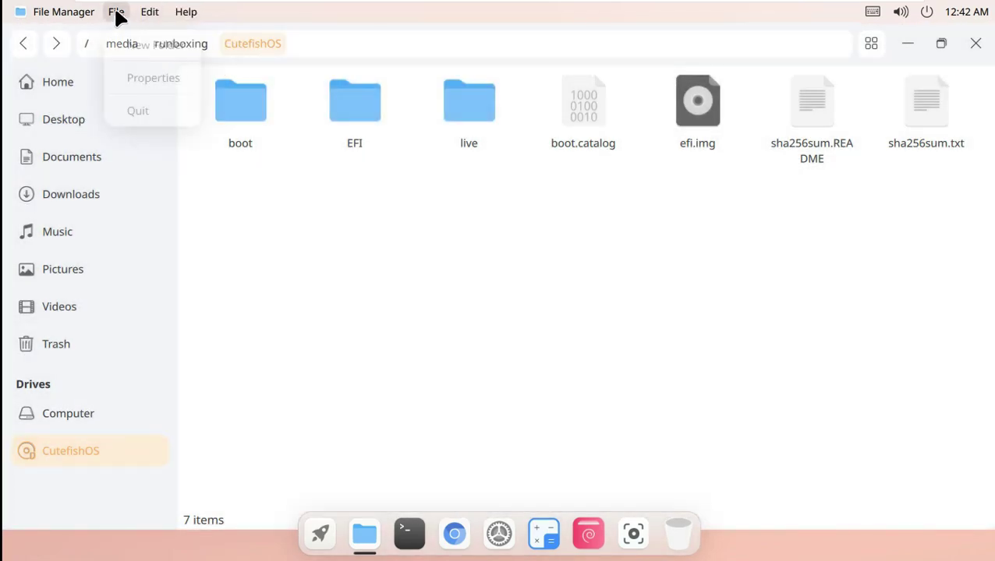
click(148, 78)
click(660, 170)
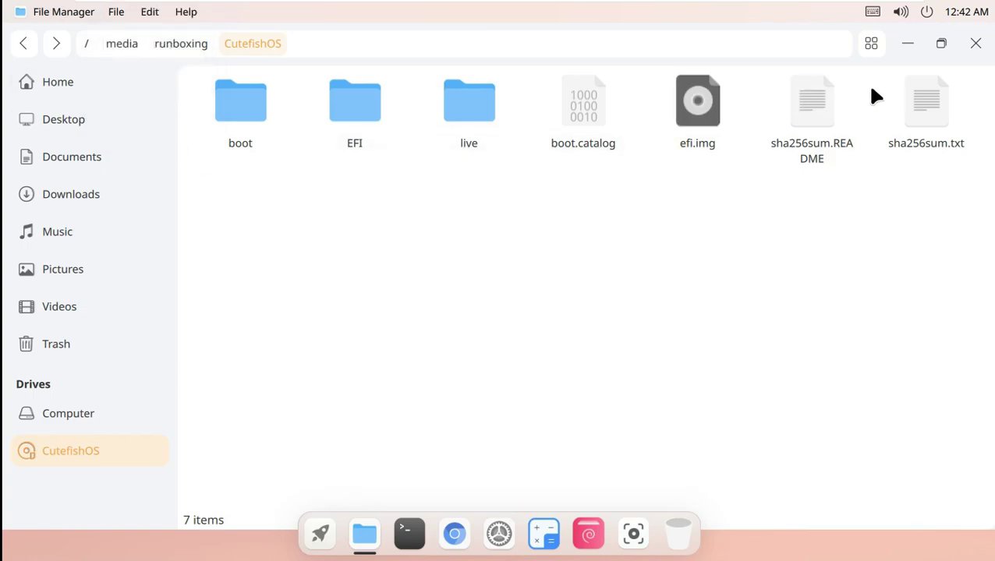
Switch the CutefishOS drive's contents to list view and close File Manager
click(871, 46)
click(867, 103)
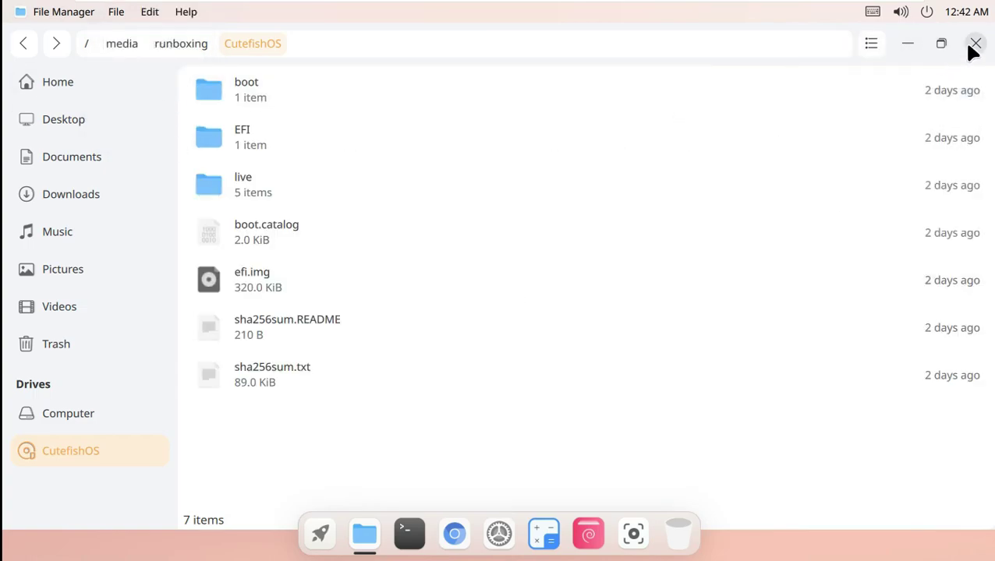
click(974, 43)
Launch System Monitor from the app launcher, maximize it, review processes, resources and file systems, and close it
click(320, 533)
click(271, 367)
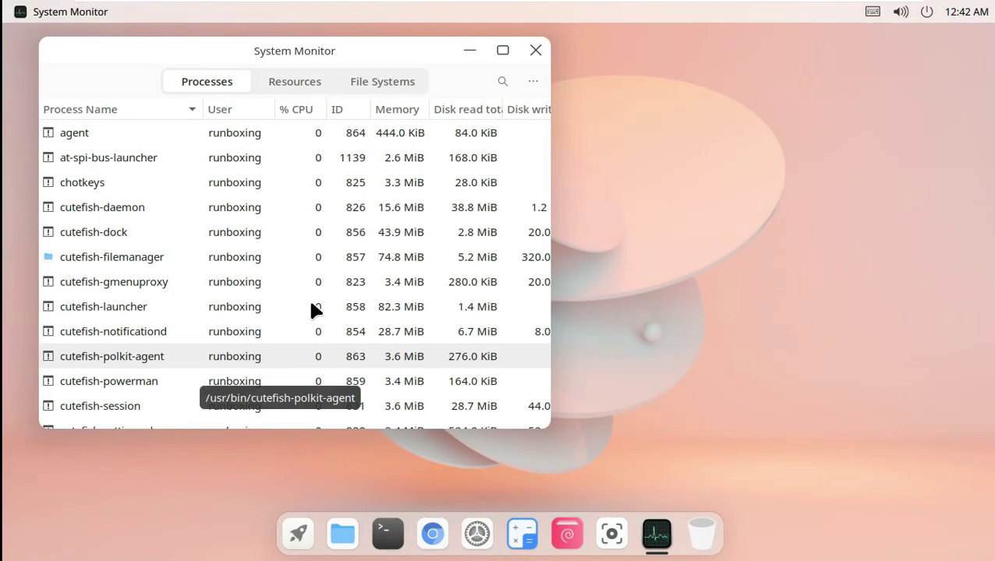
click(499, 48)
click(503, 69)
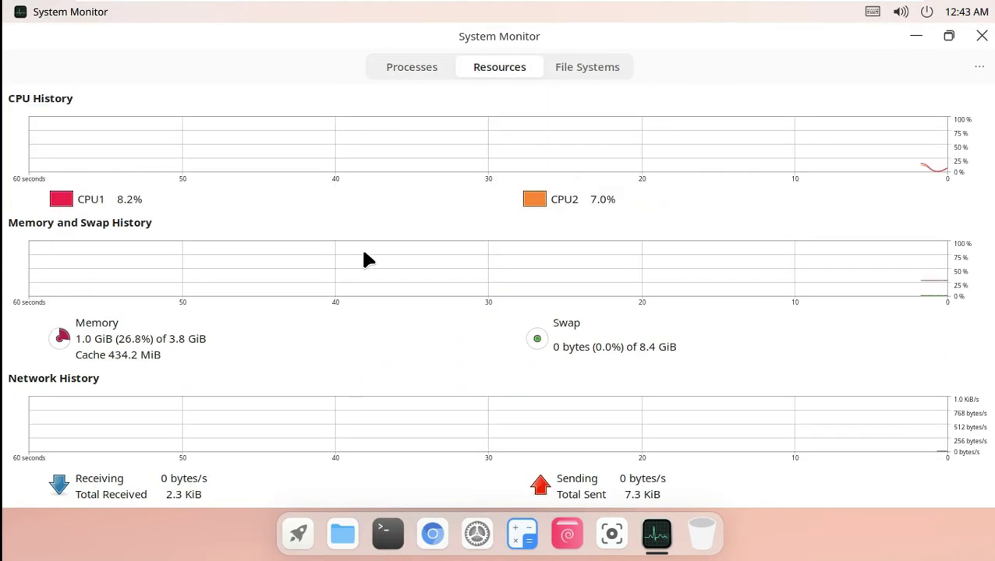
click(587, 67)
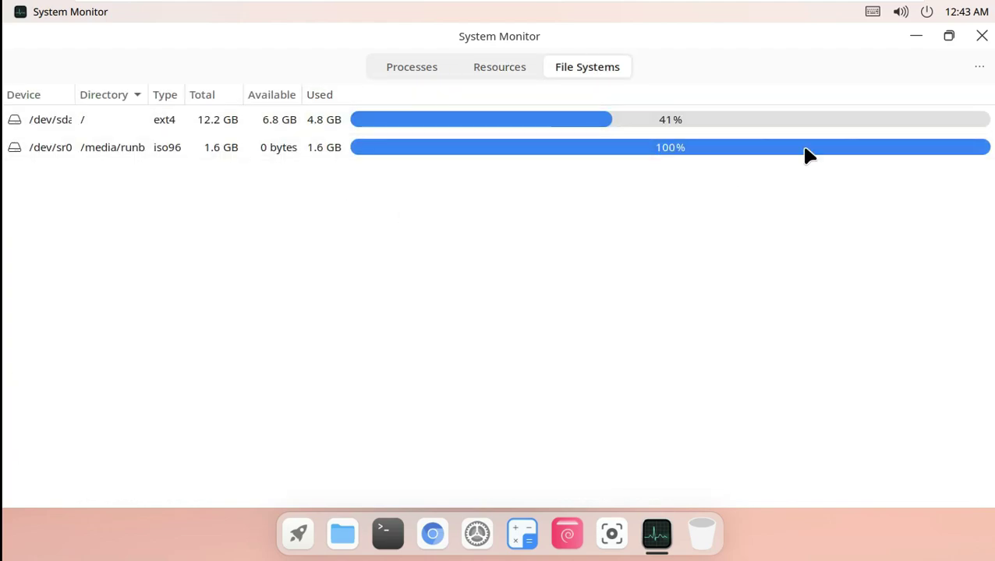
click(980, 36)
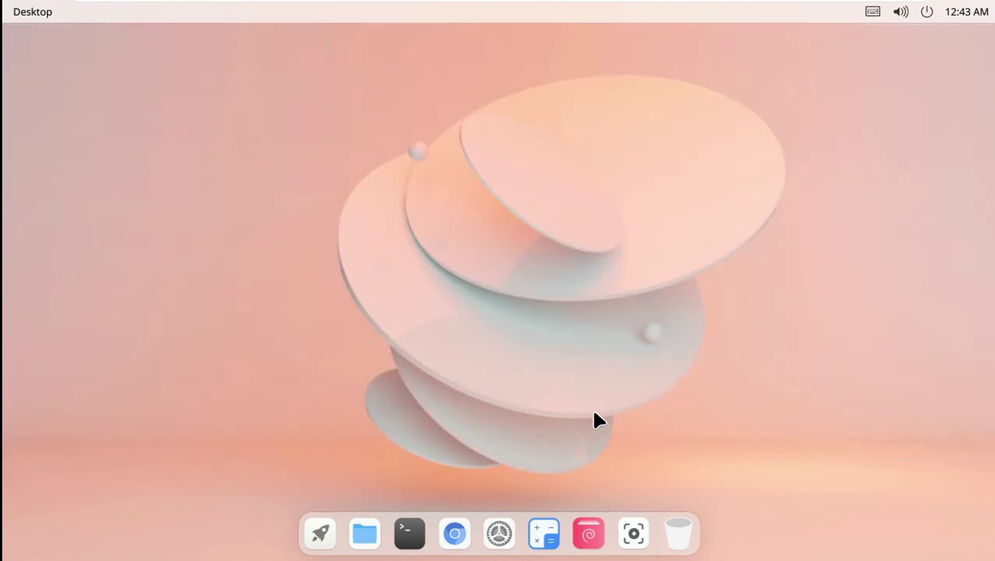
Launch Image Viewer from the app launcher, maximize it and view its About information
click(322, 533)
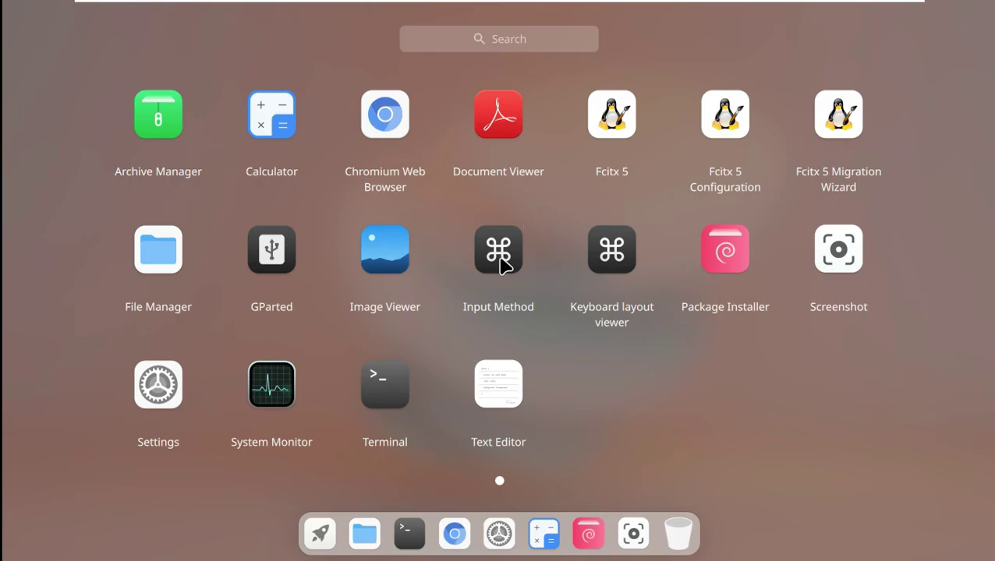
click(385, 249)
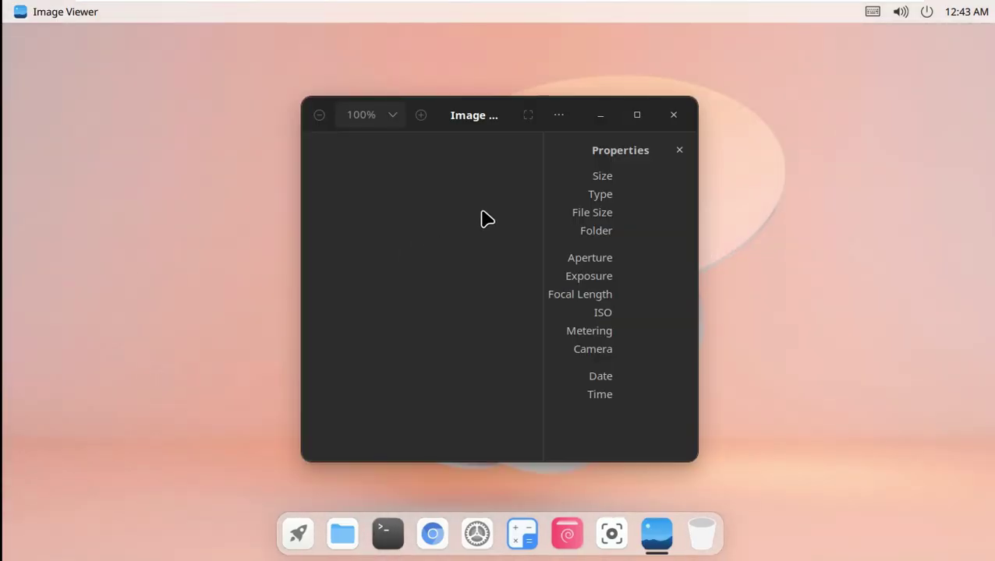
click(637, 114)
click(857, 40)
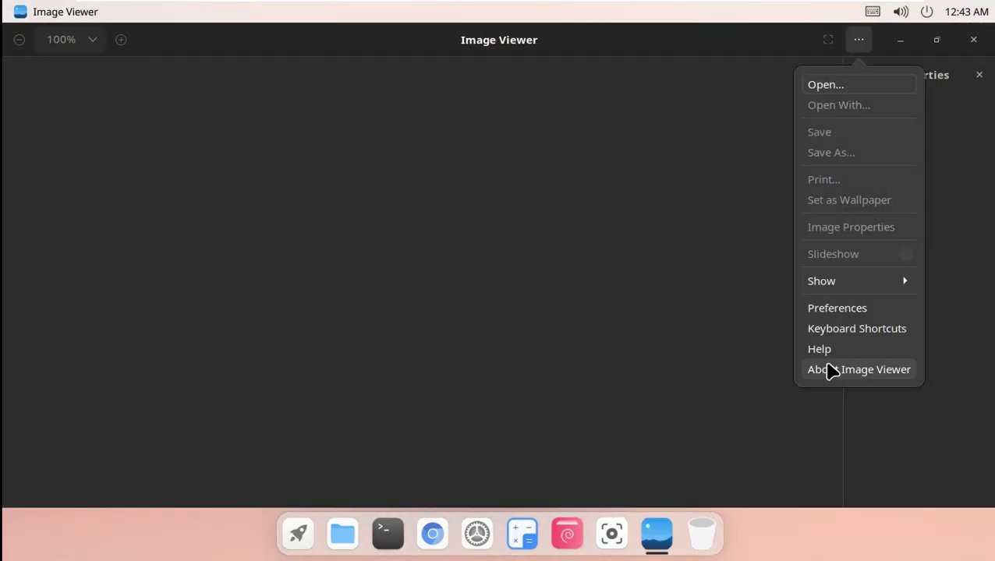
click(830, 370)
click(612, 415)
Look through all the pages of Image Viewer's preferences and close them
click(858, 40)
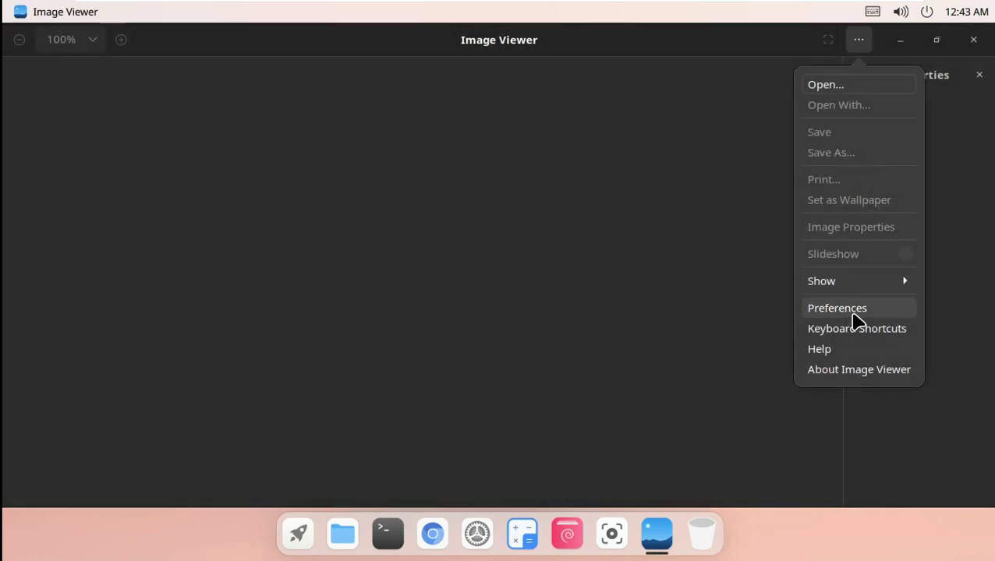
click(854, 309)
click(501, 145)
click(563, 145)
click(434, 146)
click(502, 145)
click(563, 145)
click(590, 114)
Check Image Viewer's Show options and close the program
click(857, 40)
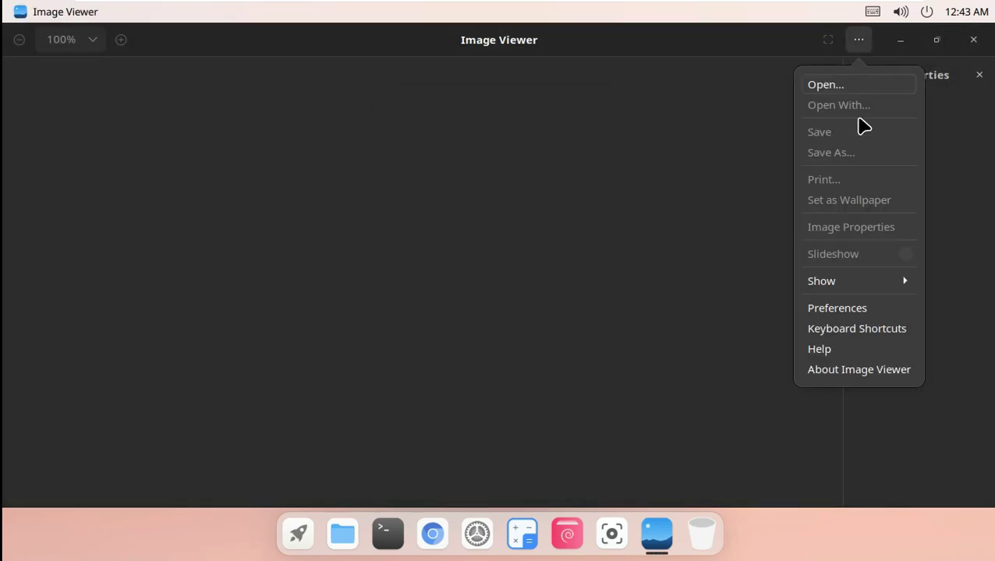
click(867, 282)
click(842, 84)
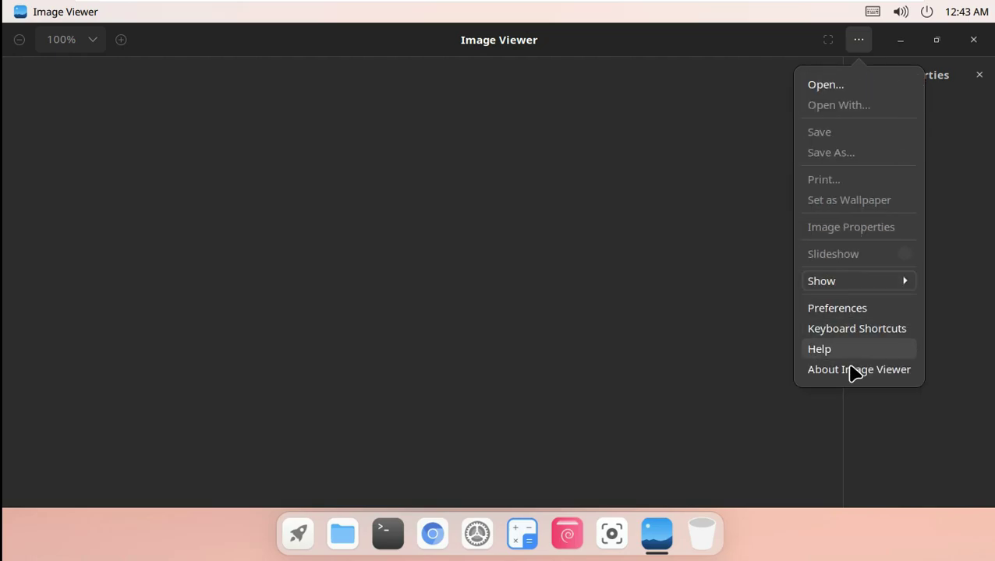
click(728, 155)
click(973, 40)
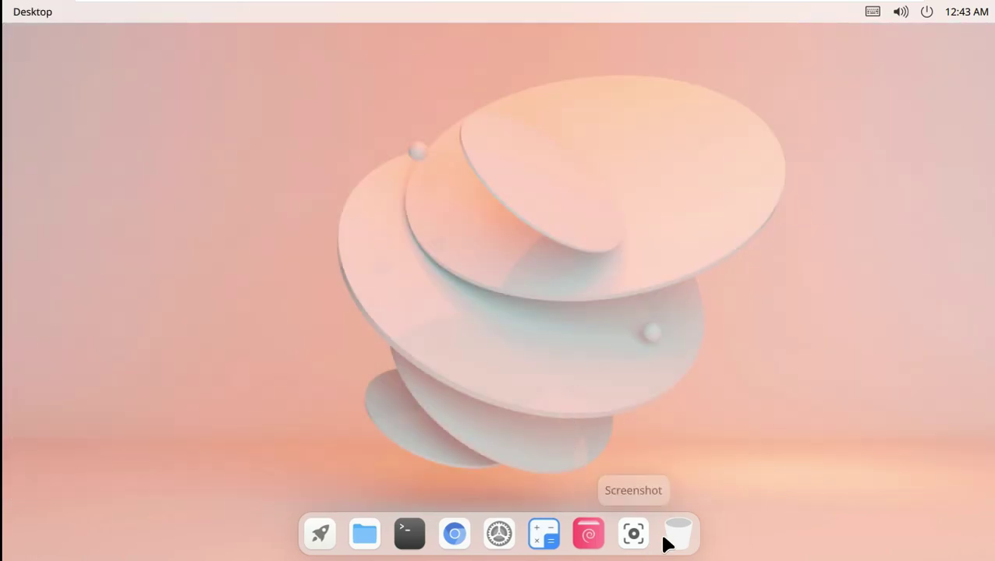
Select a rectangular desktop area around the stacked-discs artwork with the Screenshot tool and finish the capture
click(677, 534)
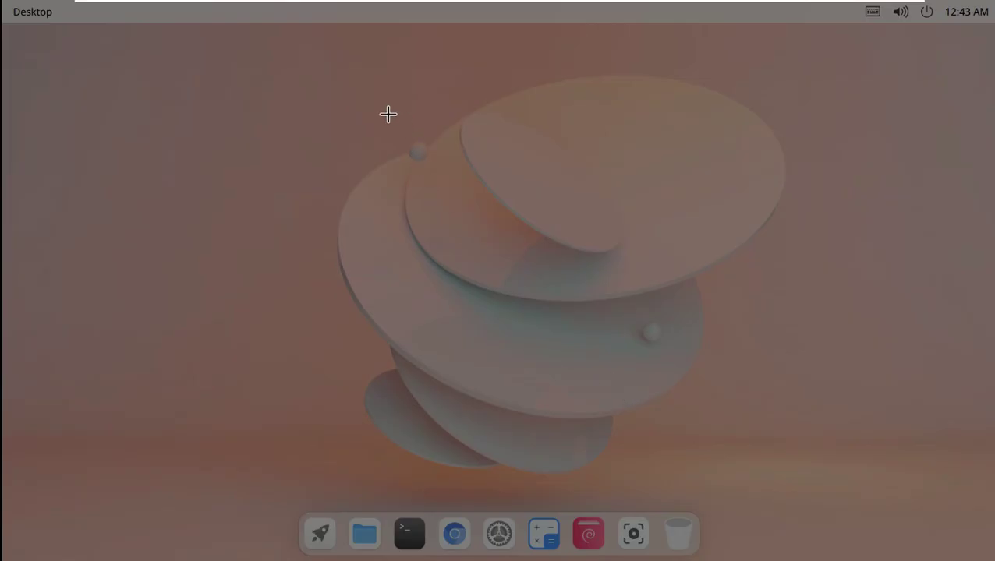
drag(388, 114, 743, 429)
click(721, 459)
click(503, 60)
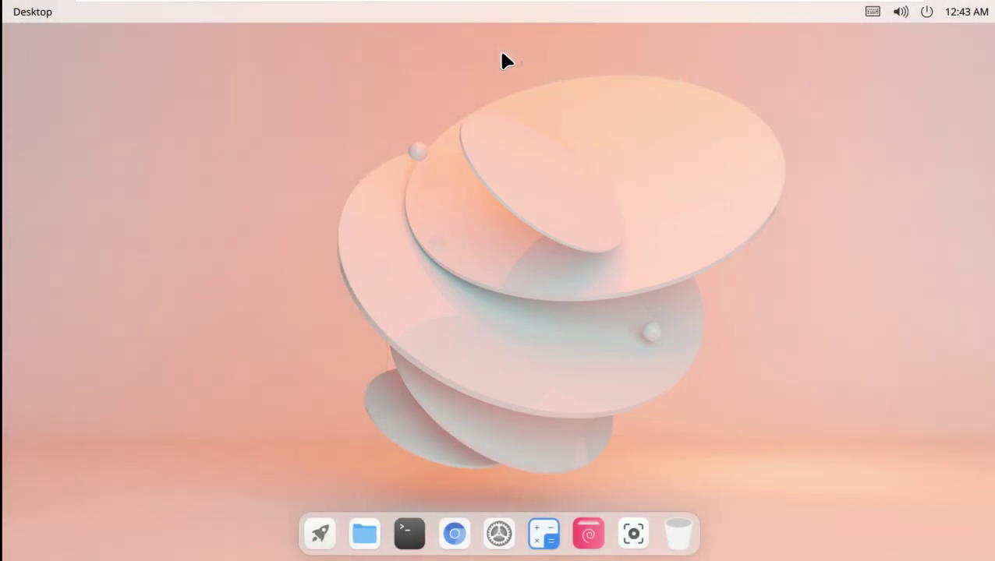
Check the desktop's context options and open the Pictures folder in File Manager
right_click(405, 119)
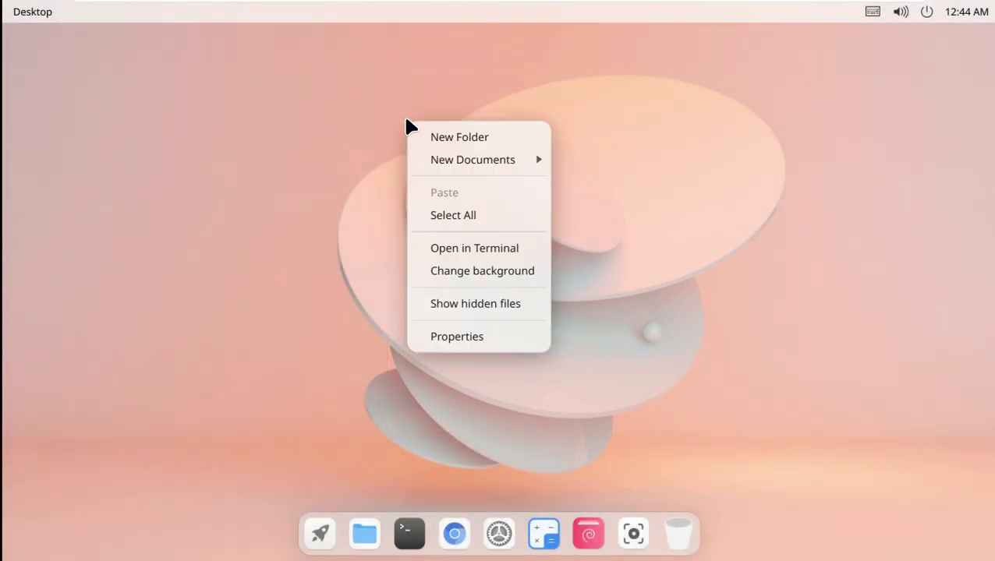
click(364, 533)
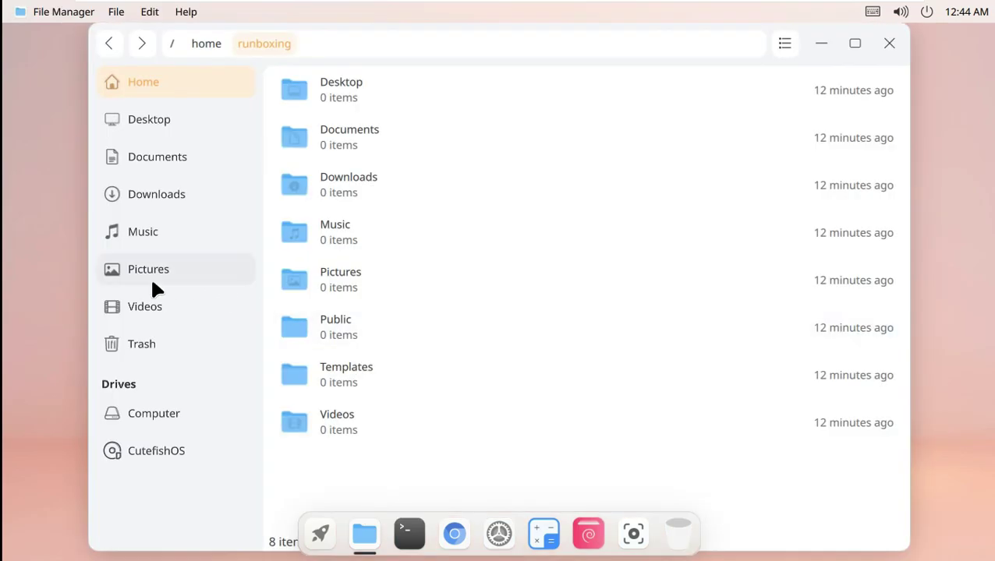
click(152, 273)
right_click(393, 208)
Capture a screen area of about 202 × 76 around the "Empty folder" text and copy it to the clipboard
click(332, 234)
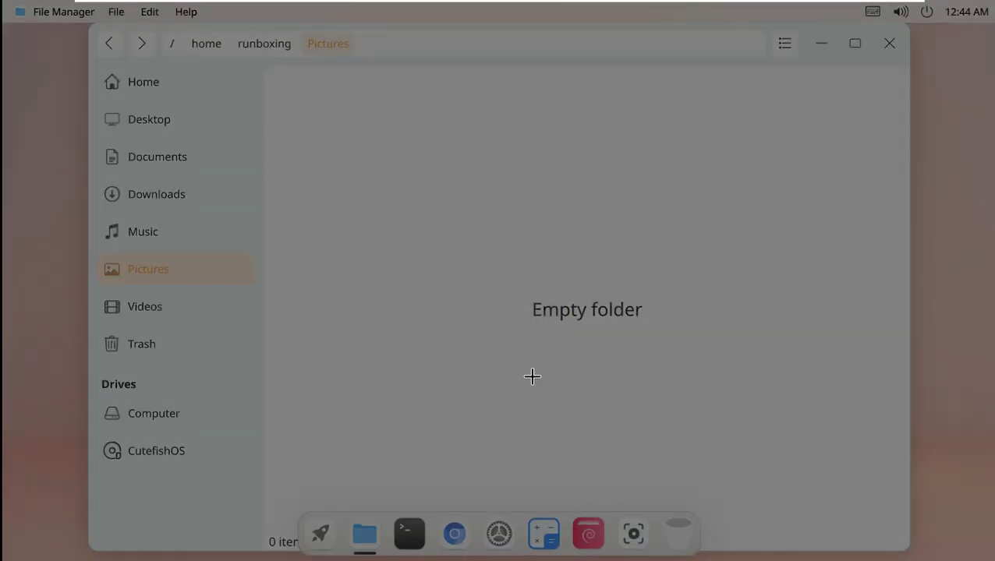
drag(502, 267, 686, 337)
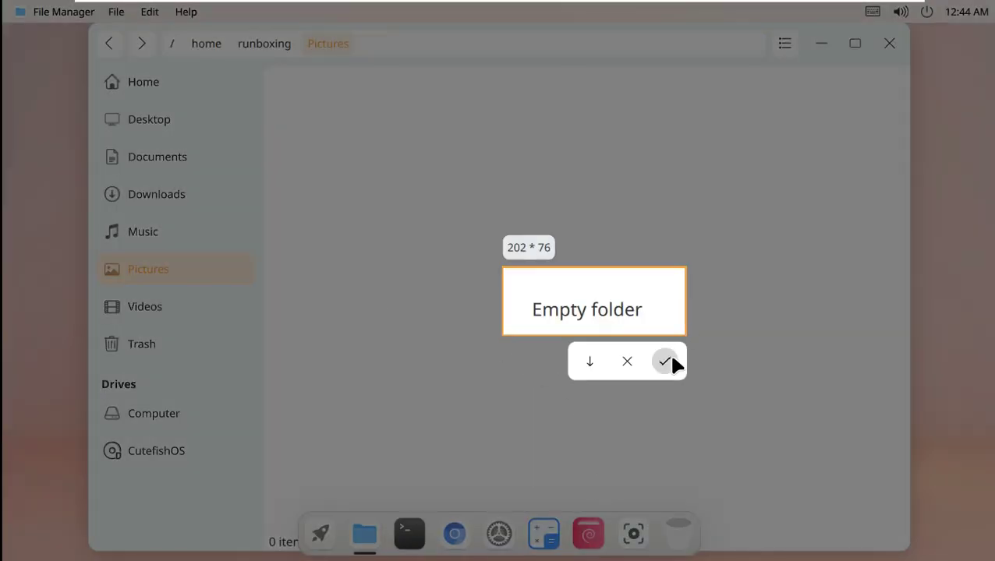
click(665, 362)
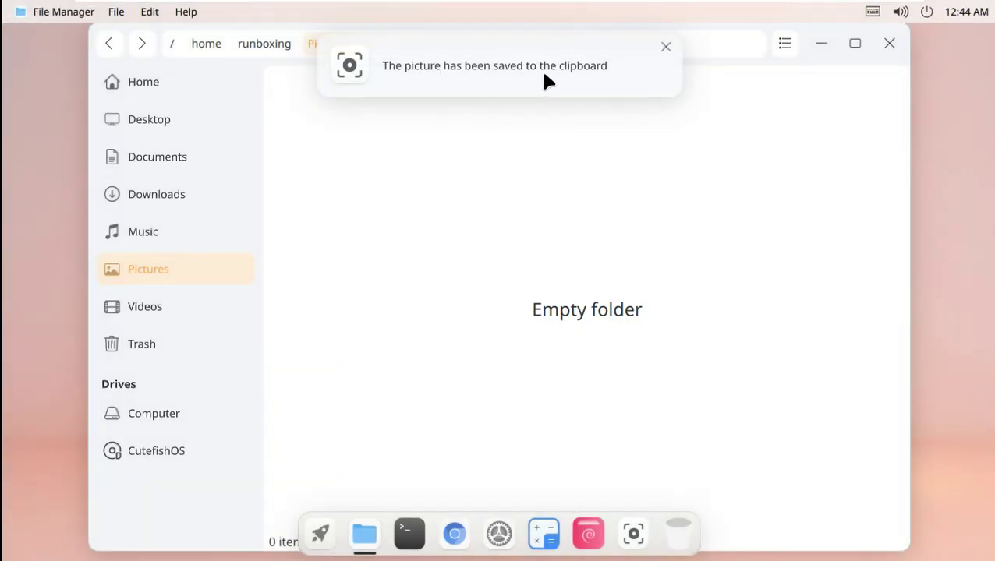
Check the context options available inside the Pictures folder and close File Manager
right_click(330, 220)
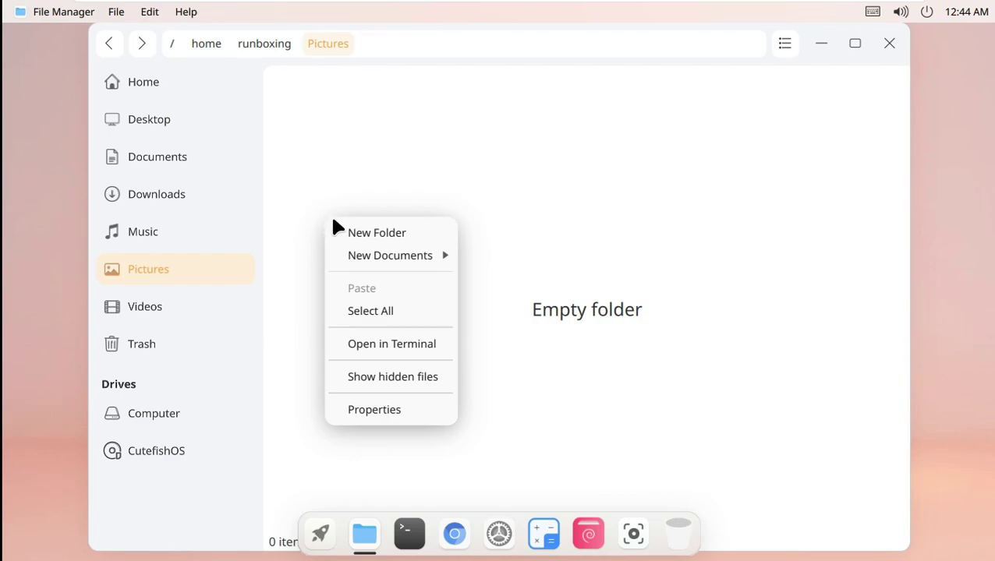
click(372, 410)
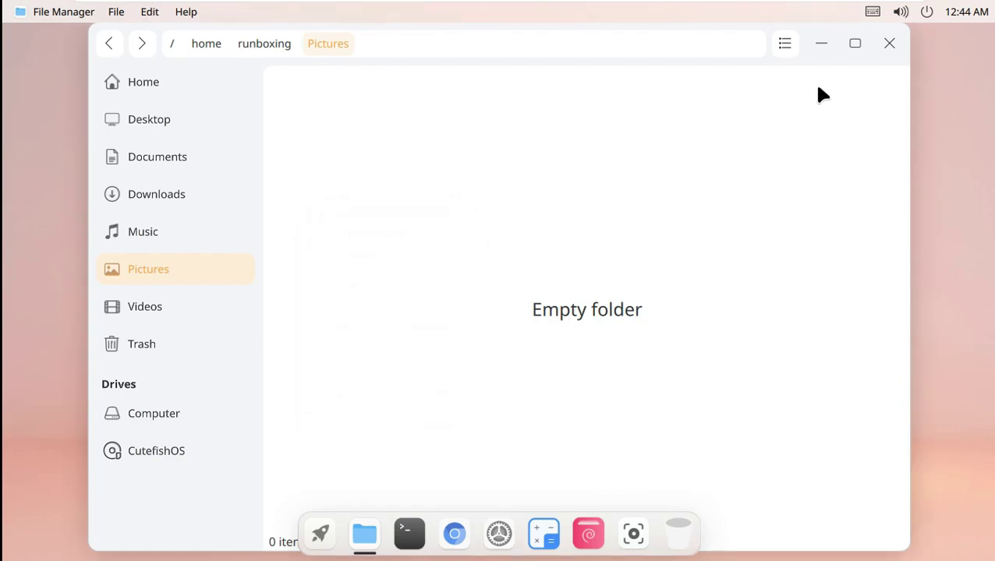
click(889, 44)
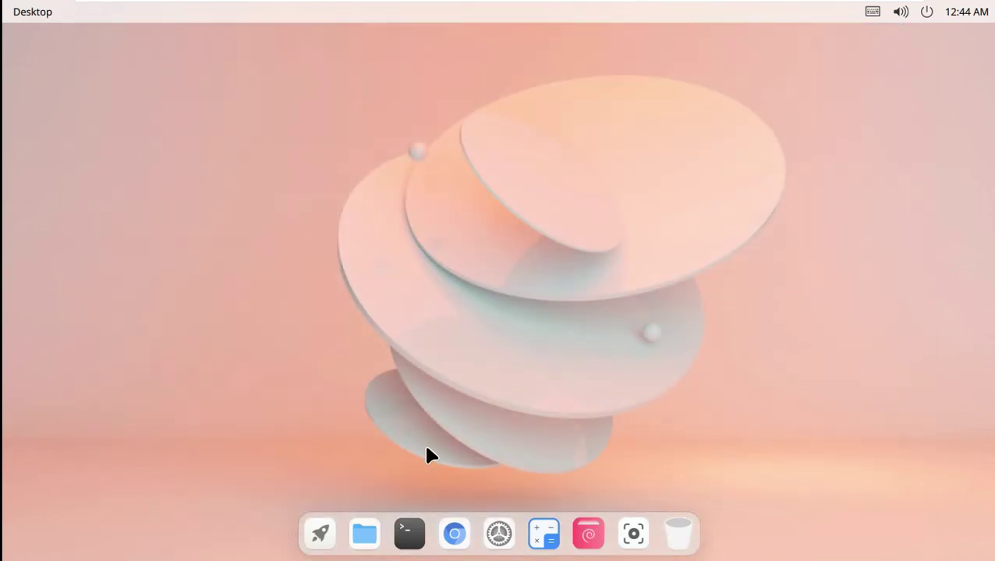
Try to launch Package Installer from the dock and leave the app launcher
click(587, 534)
click(318, 533)
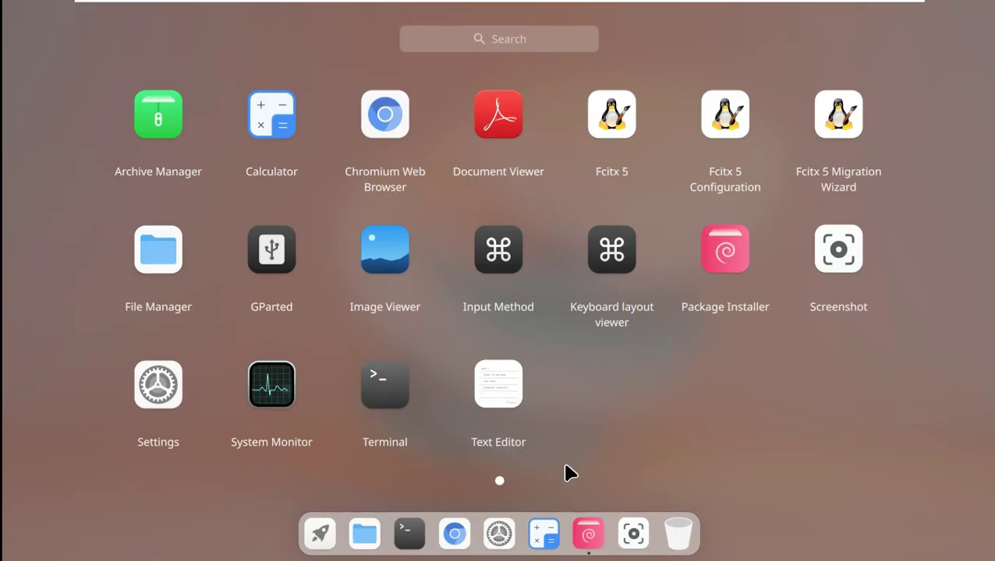
click(584, 534)
click(694, 100)
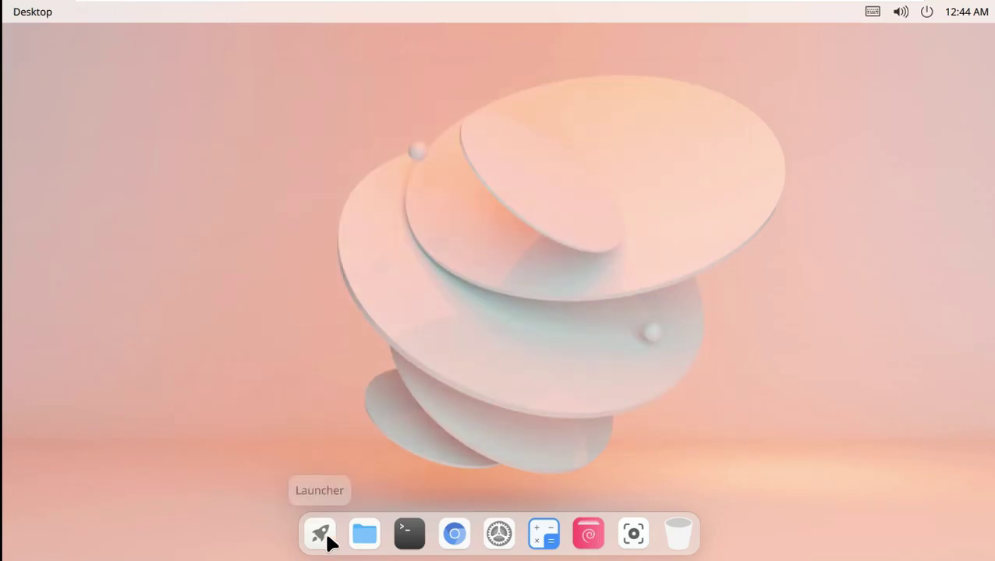
Launch Calculator from the app launcher and maximize its window
click(321, 533)
click(287, 101)
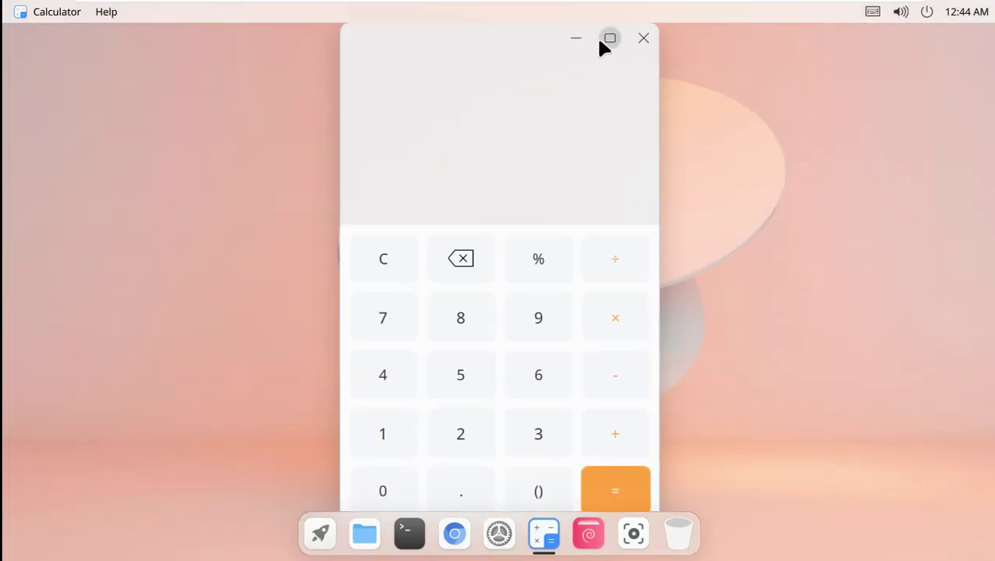
click(606, 39)
Calculate 89+65+9 in Calculator
text(89+65+)
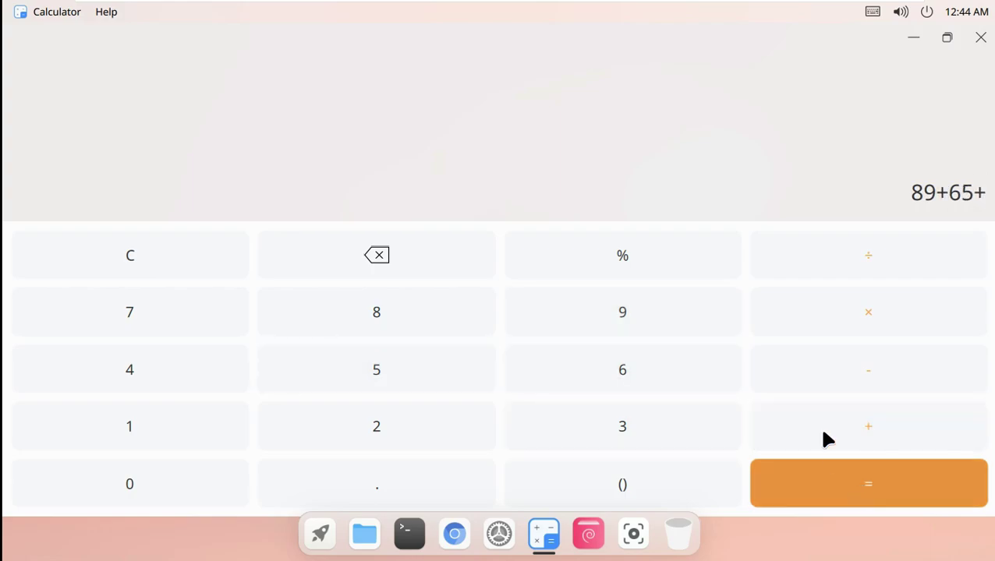
click(840, 499)
text(9)
key(Return)
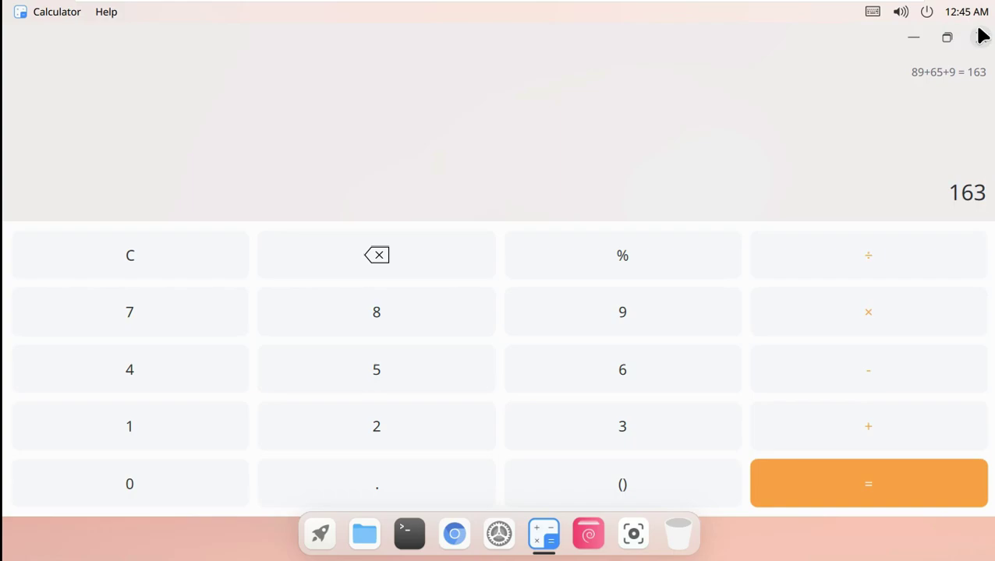
Append %9 to the previous calculation's result and close Calculator
text(%)
click(678, 327)
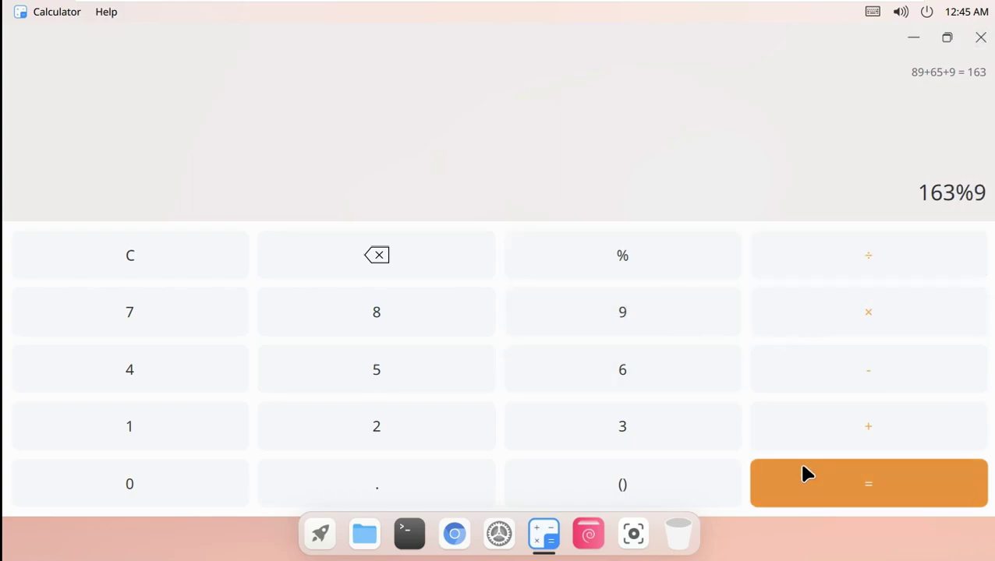
click(981, 37)
click(316, 523)
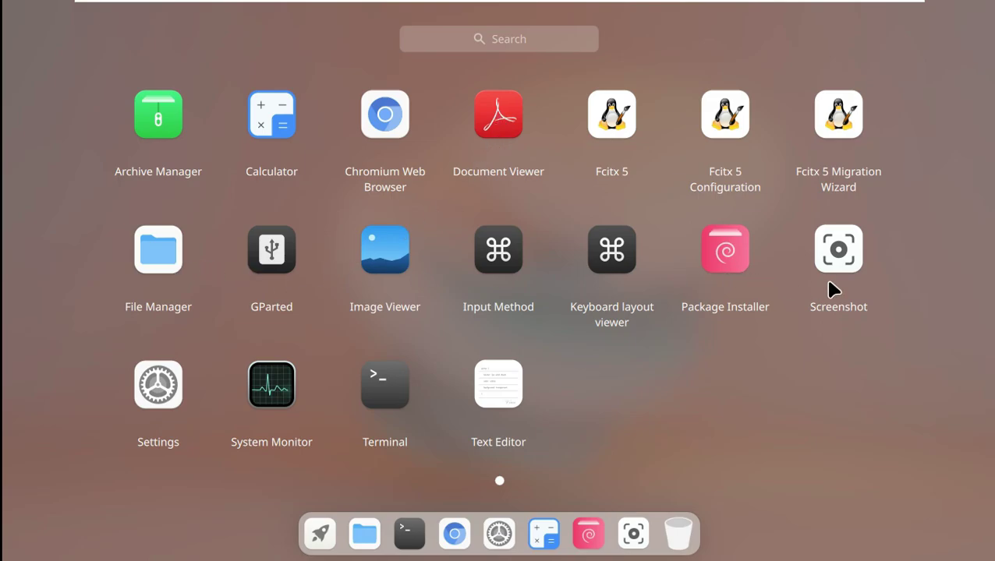
click(319, 533)
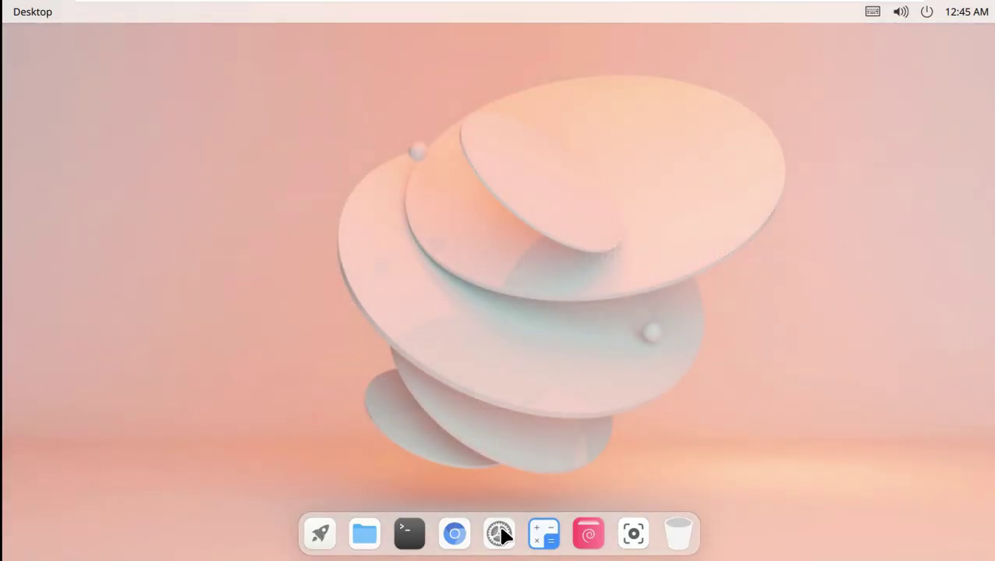
View the About page in a maximized Settings window, check for a system update and close the update dialog
scroll(288, 436, down, 5)
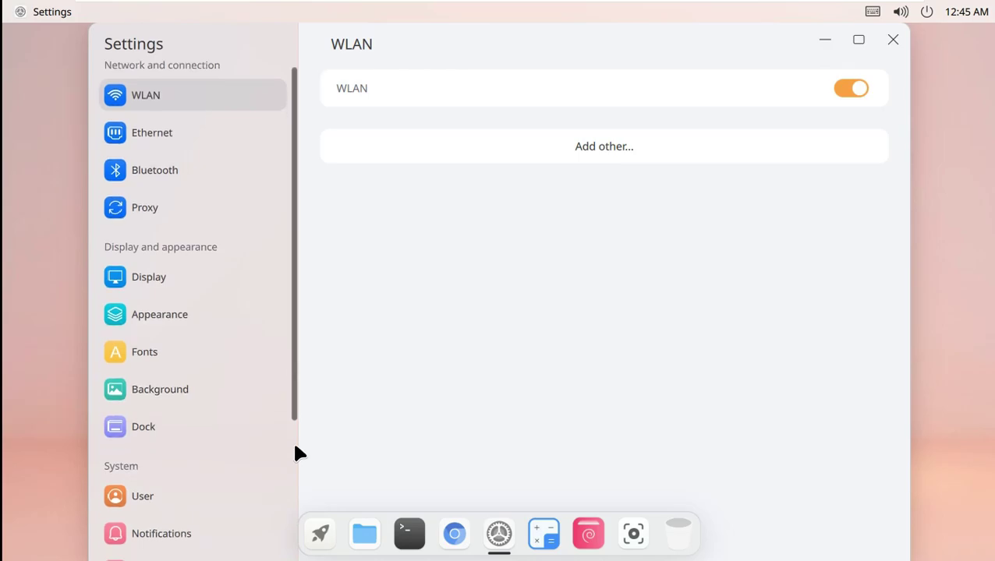
click(235, 534)
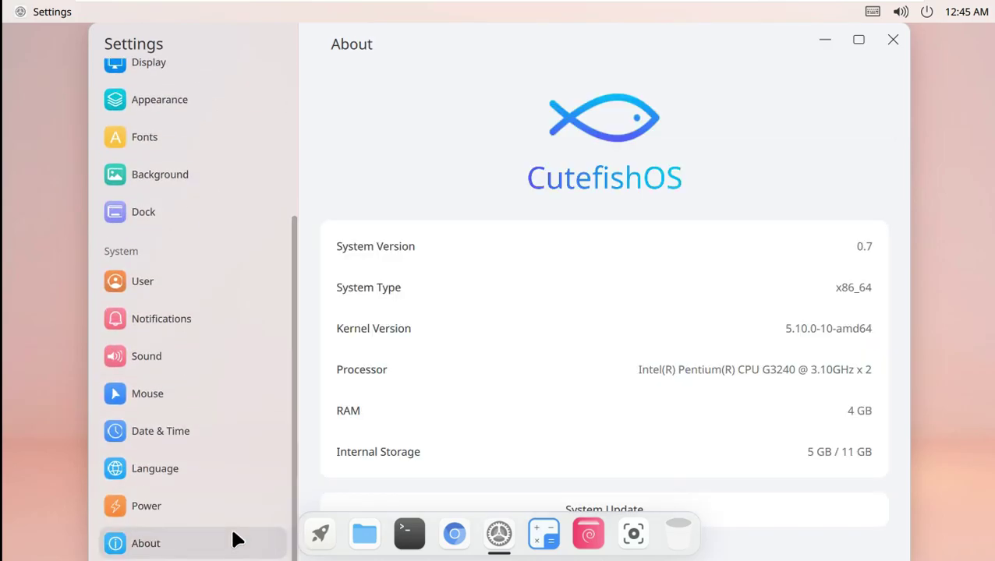
click(858, 40)
click(628, 498)
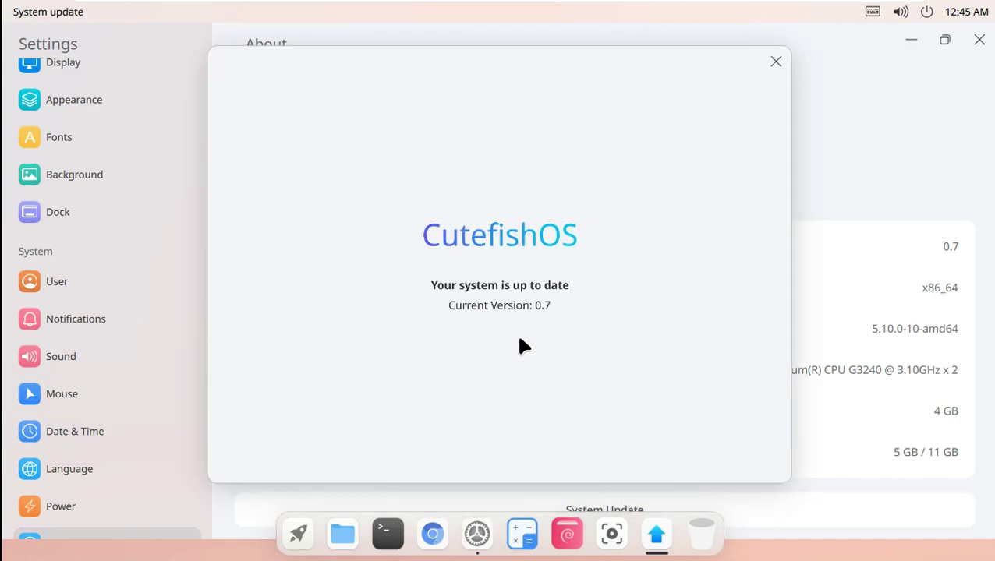
click(775, 62)
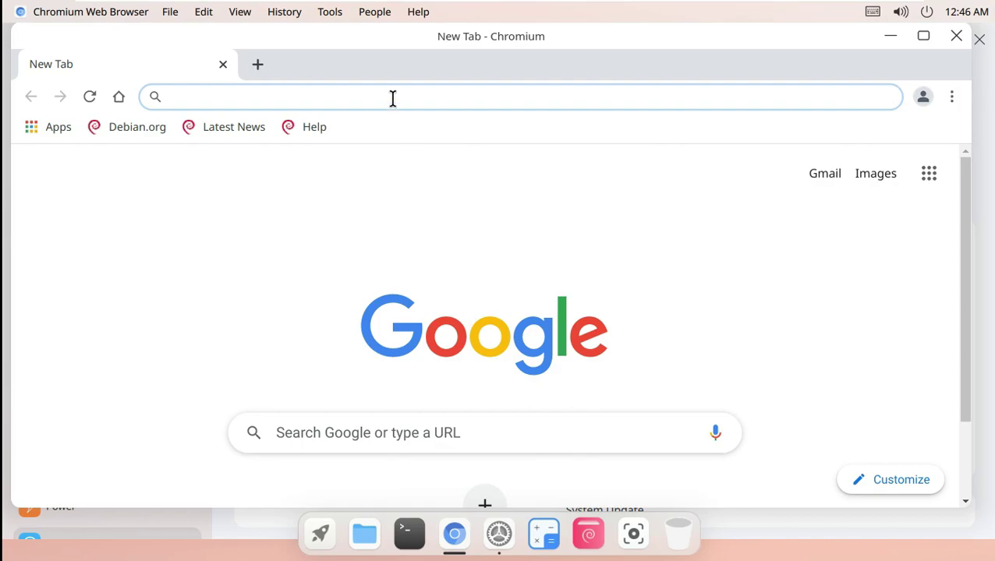
Load youtube.com/9to5linux in Chromium and maximize the browser window
text(9)
text(youtube)
text(.com/9to5linux)
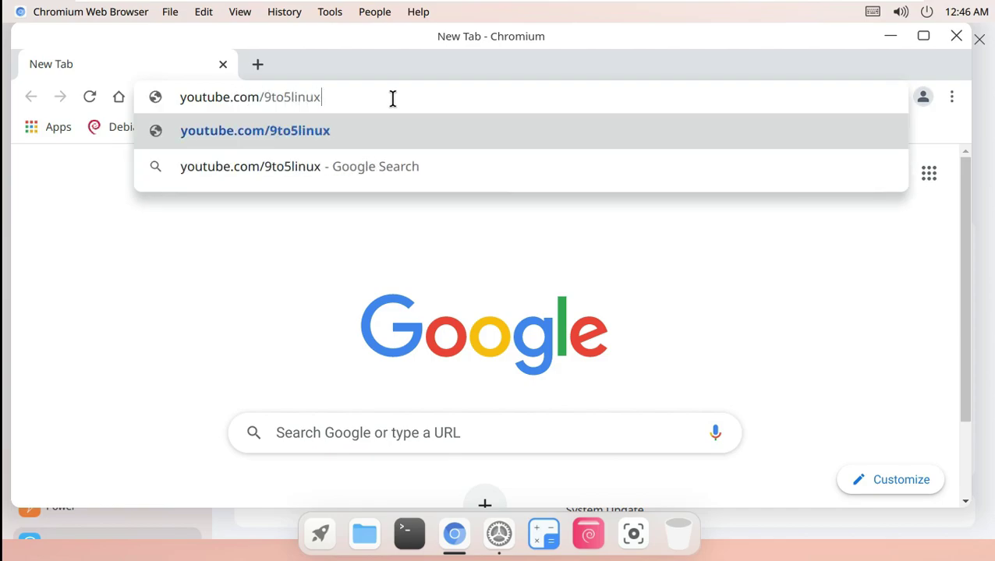
key(Return)
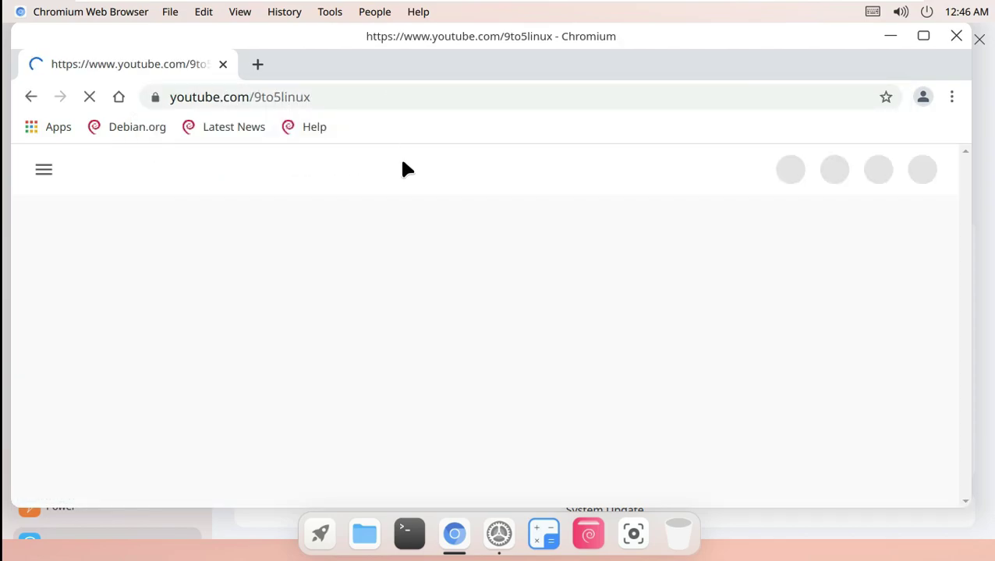
click(923, 37)
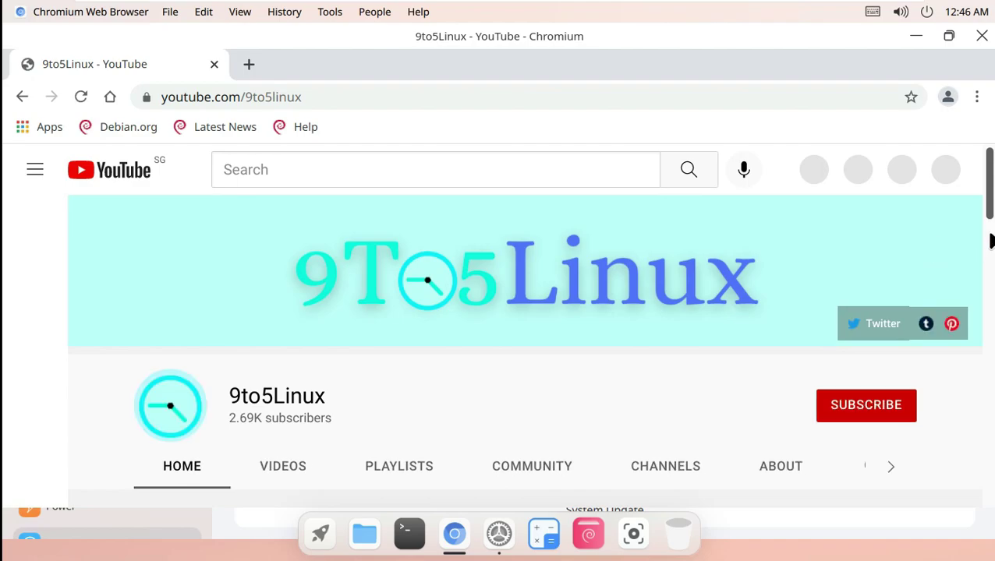
Look through the 9to5Linux channel page down to its uploads, highlight the page's address and close Chromium
scroll(340, 417, down, 2)
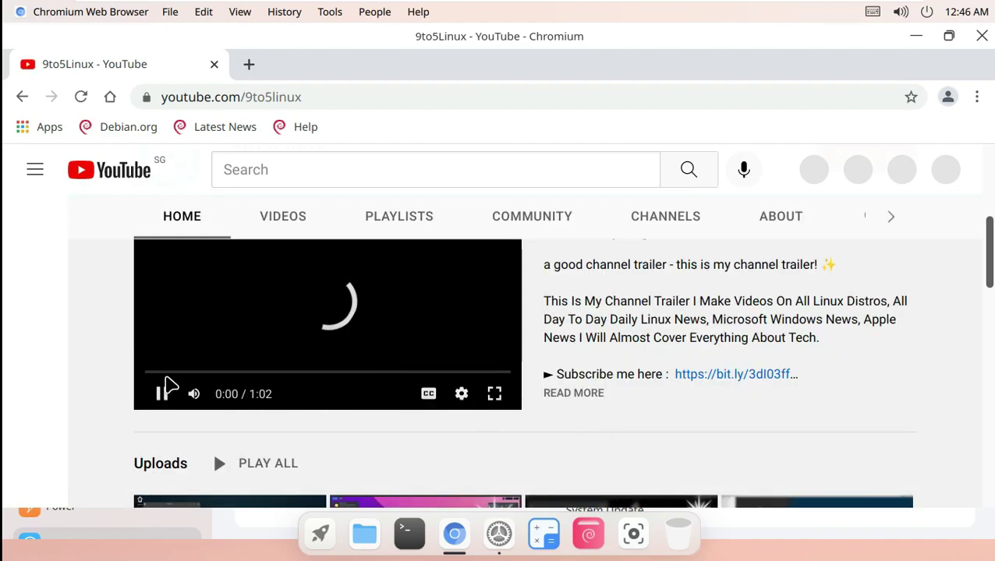
scroll(129, 404, down, 2)
scroll(592, 343, down, 3)
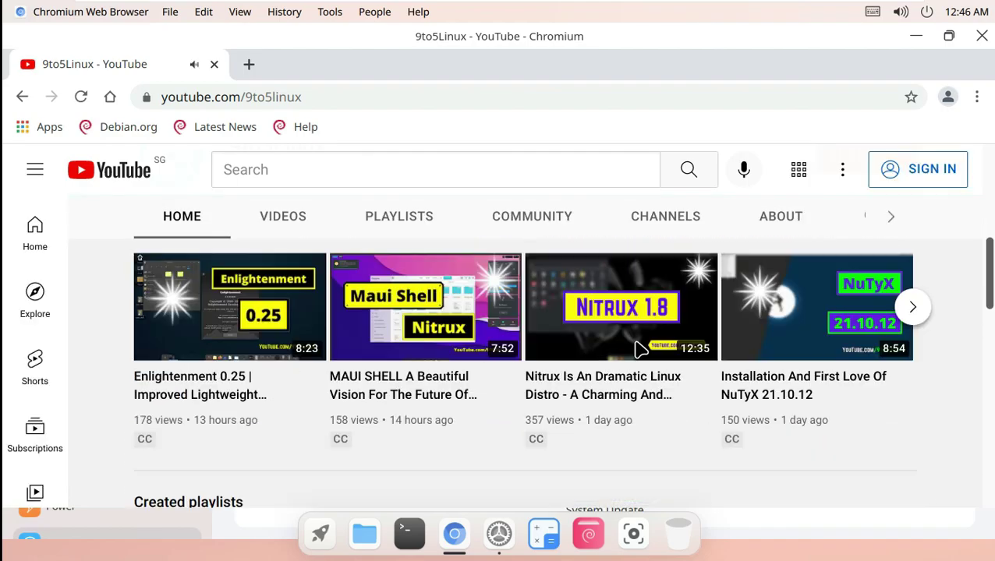
scroll(631, 336, up, 8)
click(865, 405)
click(503, 347)
click(306, 95)
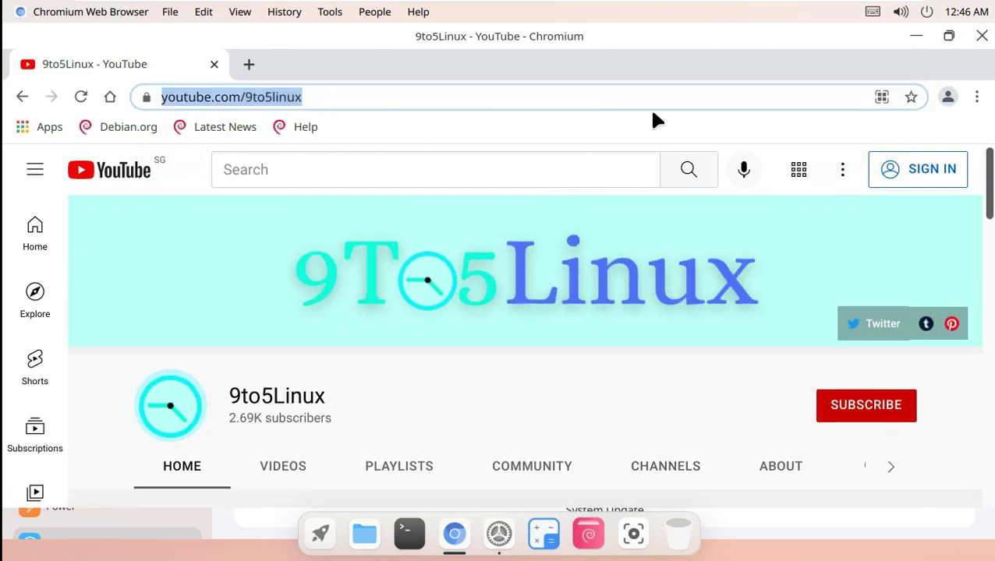
click(979, 36)
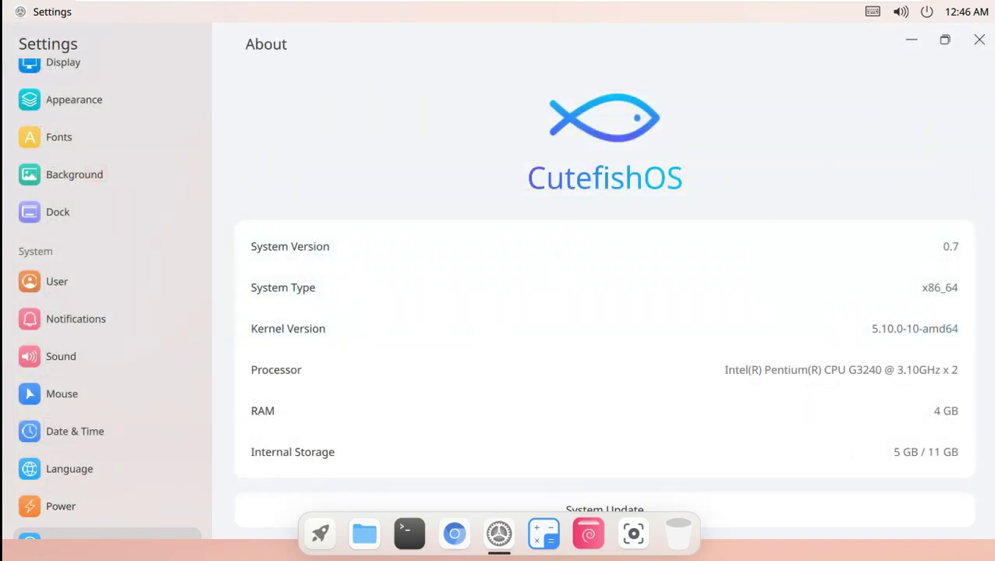
Close Settings and check the system tray's control center with the Wi-Fi, Dark Mode and volume controls
click(979, 39)
click(900, 12)
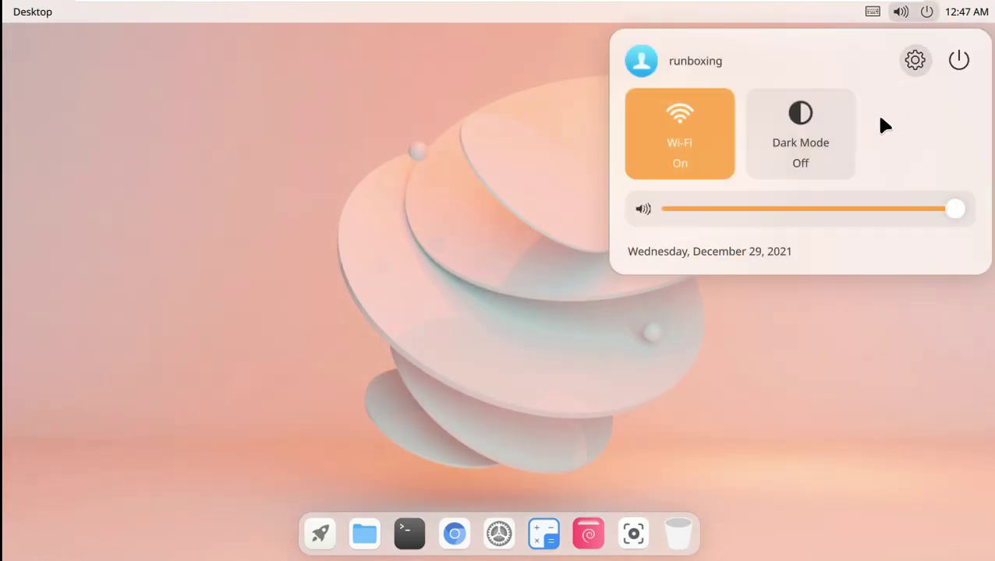
click(835, 229)
Lock the screen from the session options and unlock it with the account password
key(ctrl+alt+Delete)
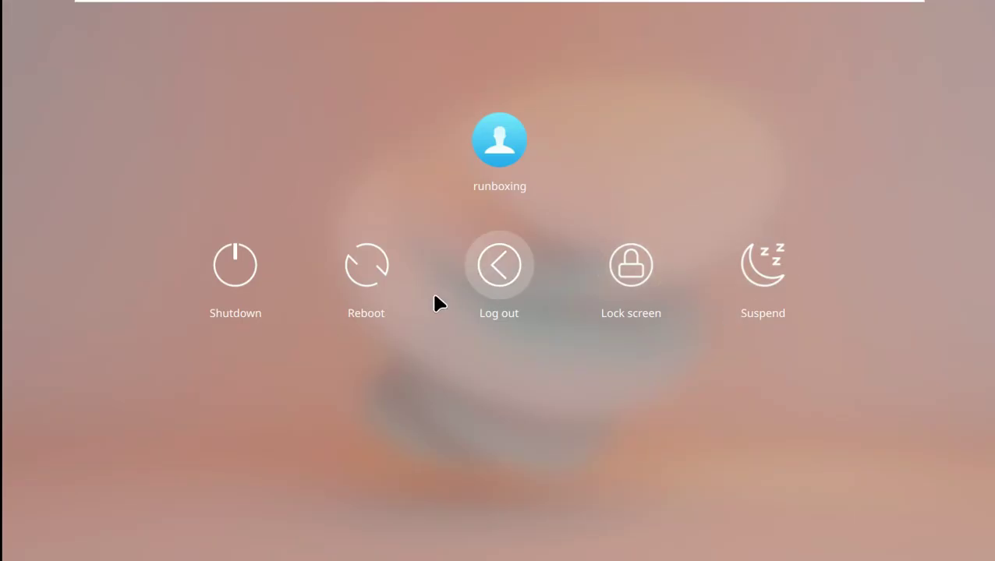
click(636, 287)
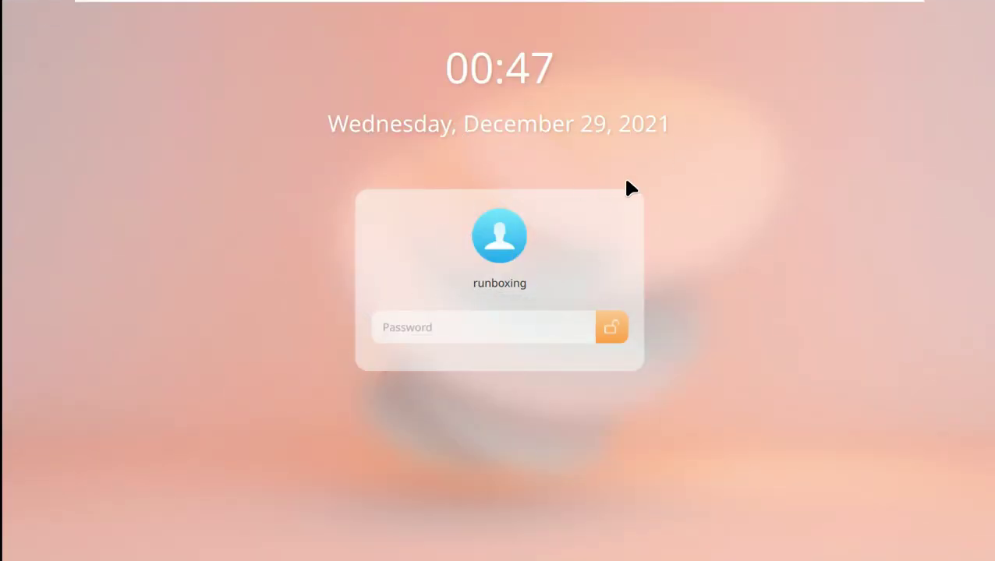
text(xxxxx)
key(Return)
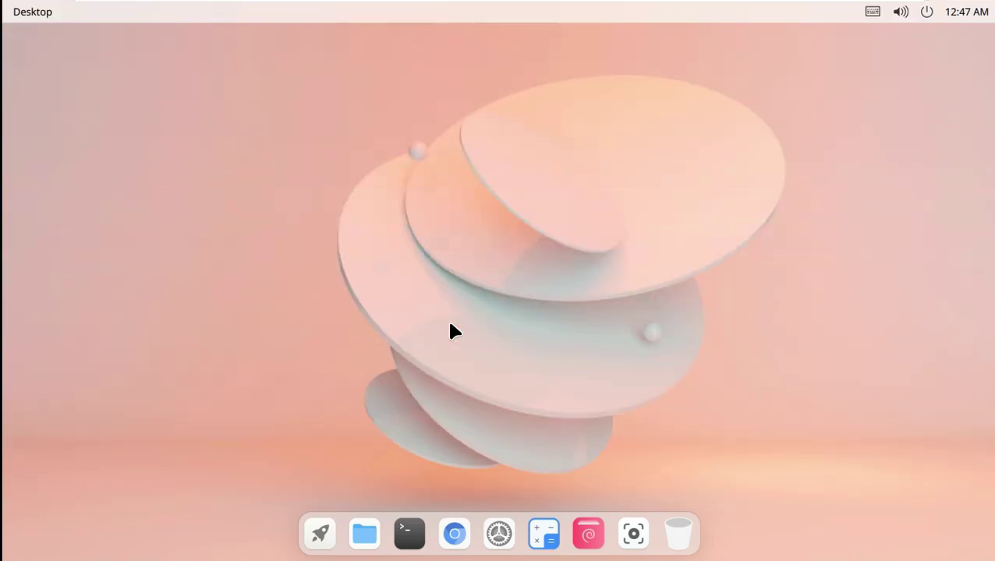
Open the session power options from the control center
click(926, 11)
click(961, 59)
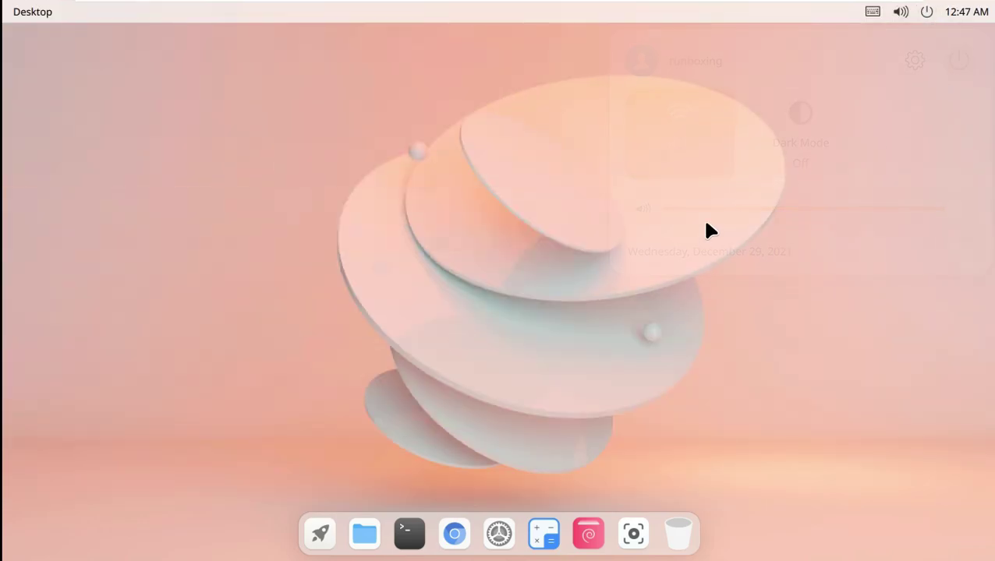